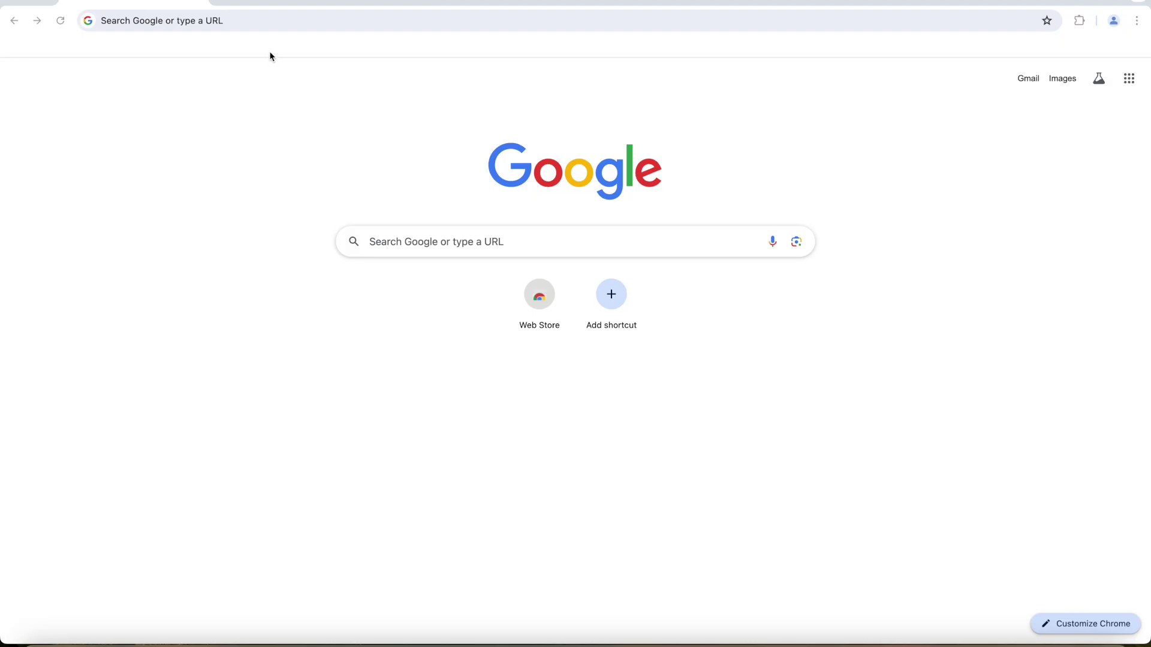
Search Google for 'appeears' and open the NASA AppEEARS site from the results.
{"action": "left_click", "coordinate": [237, 20]}
{"action": "type", "text": "a"}
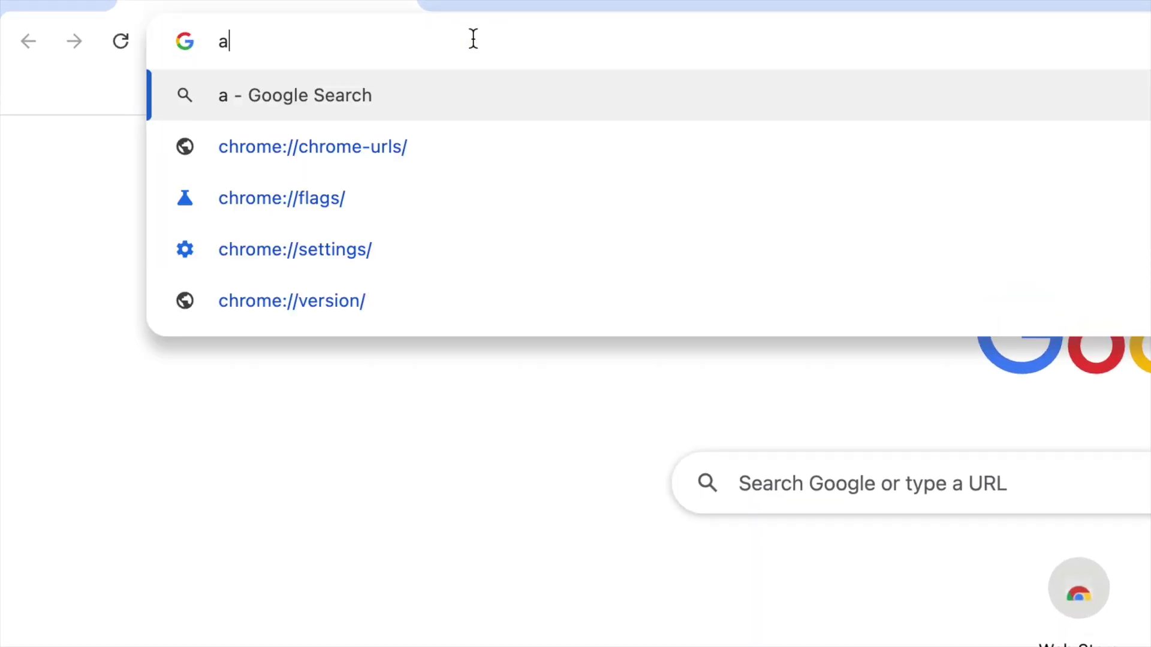
{"action": "type", "text": "ppee"}
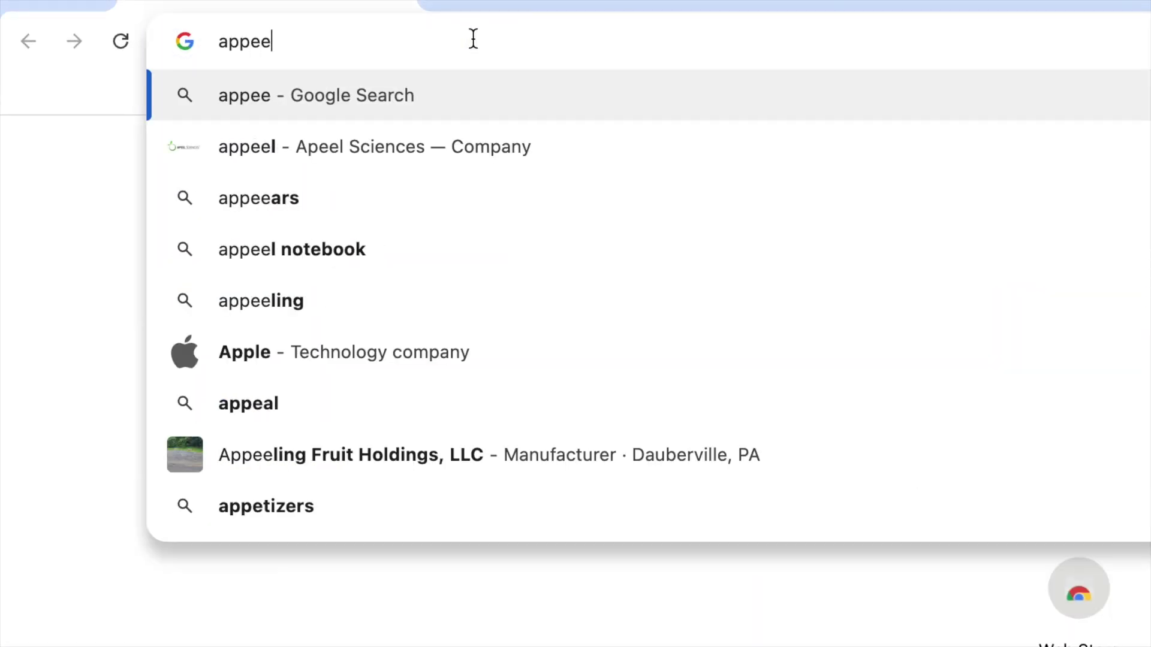
{"action": "type", "text": "ars"}
{"action": "key", "text": "Return"}
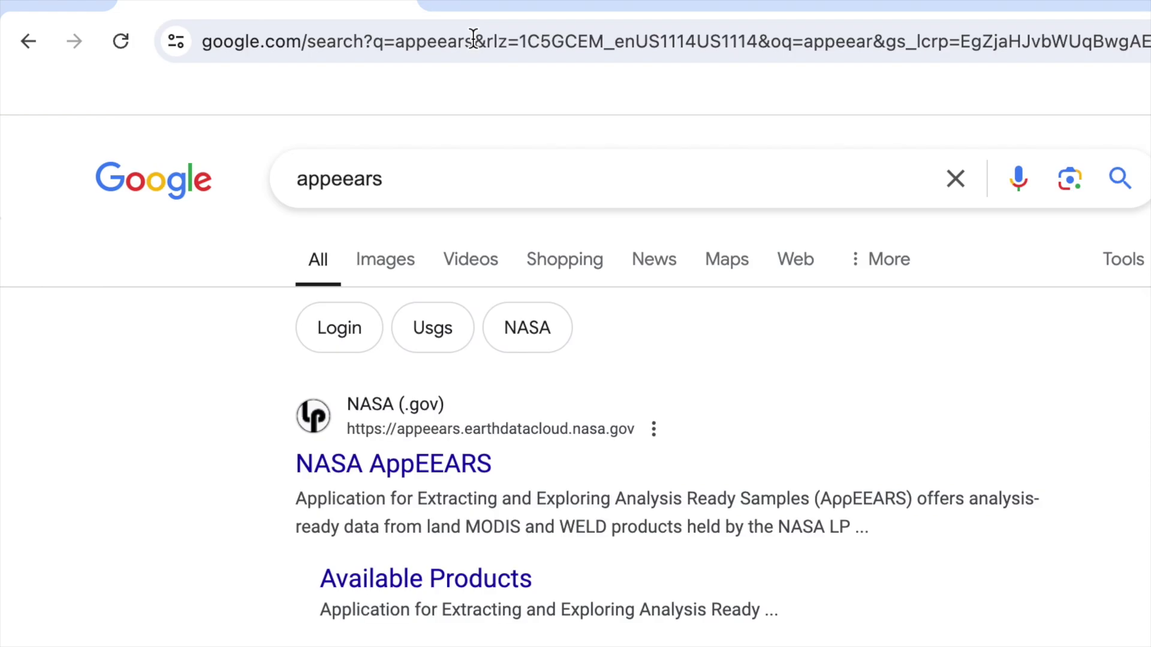
{"action": "left_click", "coordinate": [440, 463]}
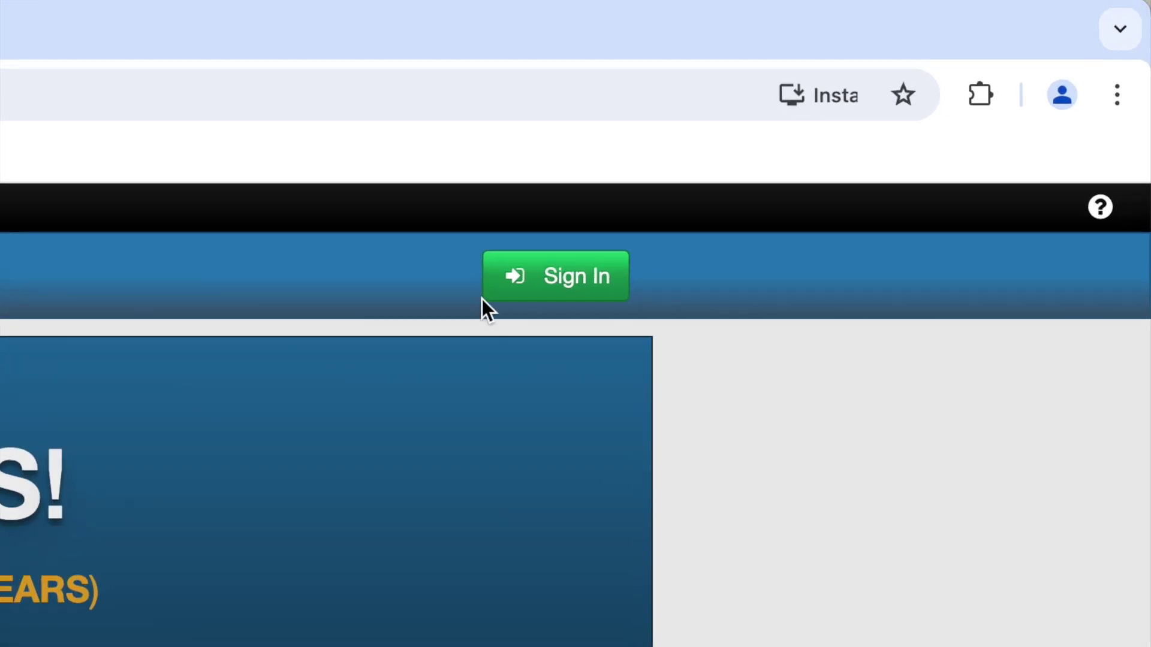
Sign in and choose an Area sample from the Extract menu.
{"action": "left_click", "coordinate": [902, 102]}
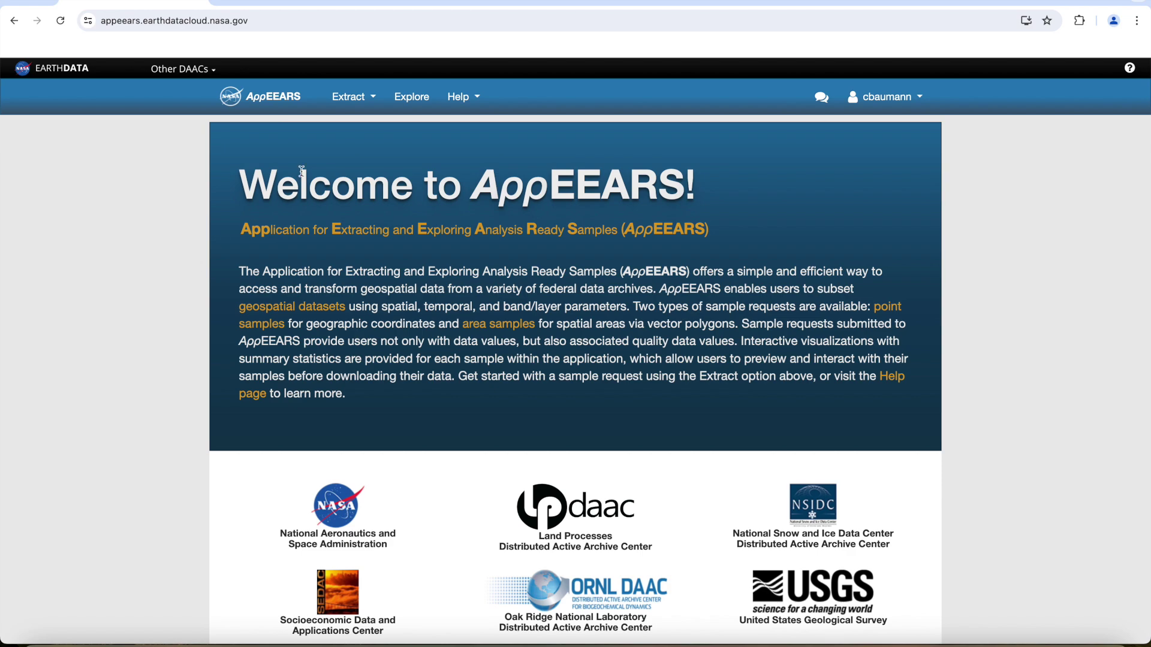
{"action": "left_click", "coordinate": [350, 99]}
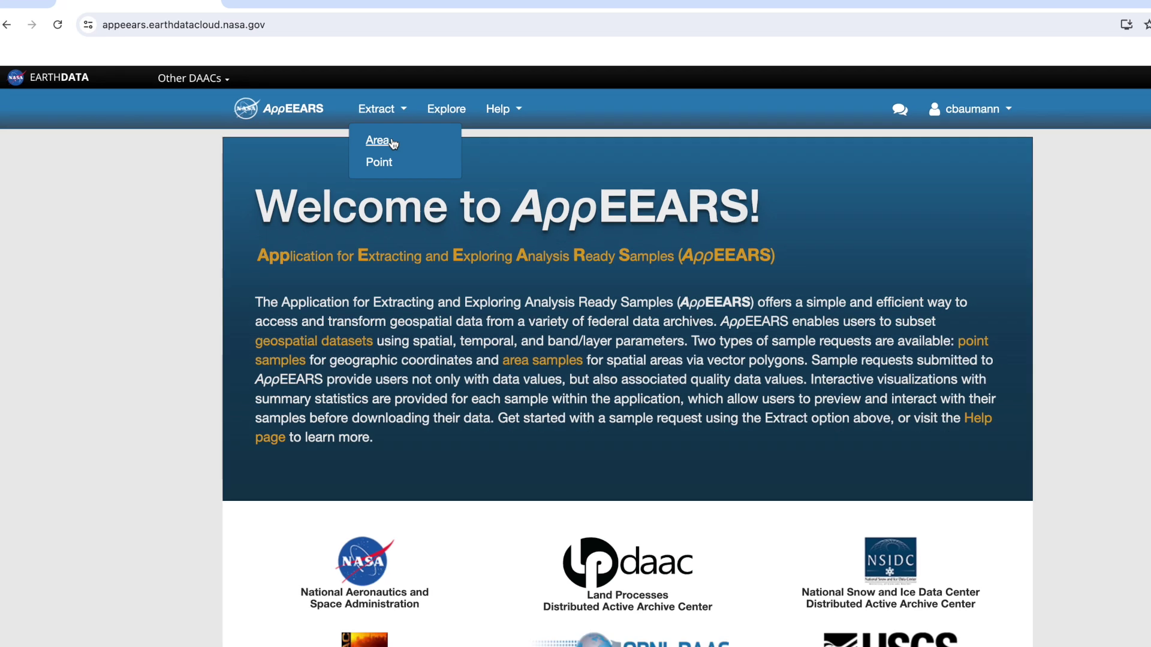
{"action": "left_click", "coordinate": [565, 263]}
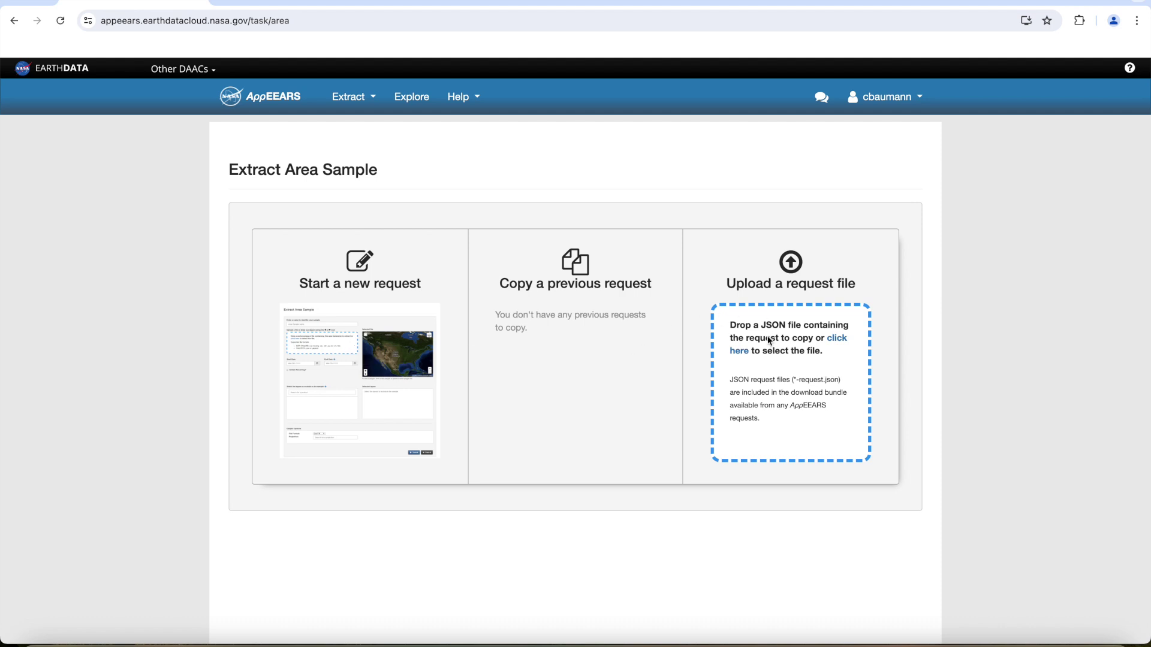
Start a new area request and name it Salton_Sea_June_2024.
{"action": "left_click", "coordinate": [378, 373]}
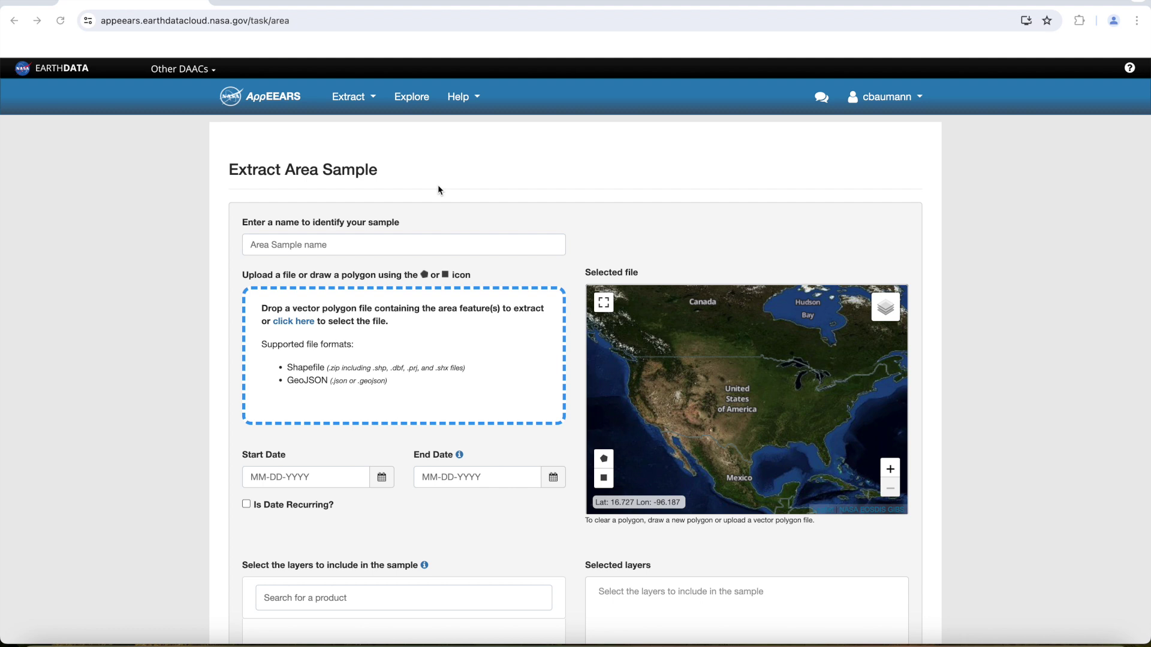
{"action": "left_click", "coordinate": [441, 247]}
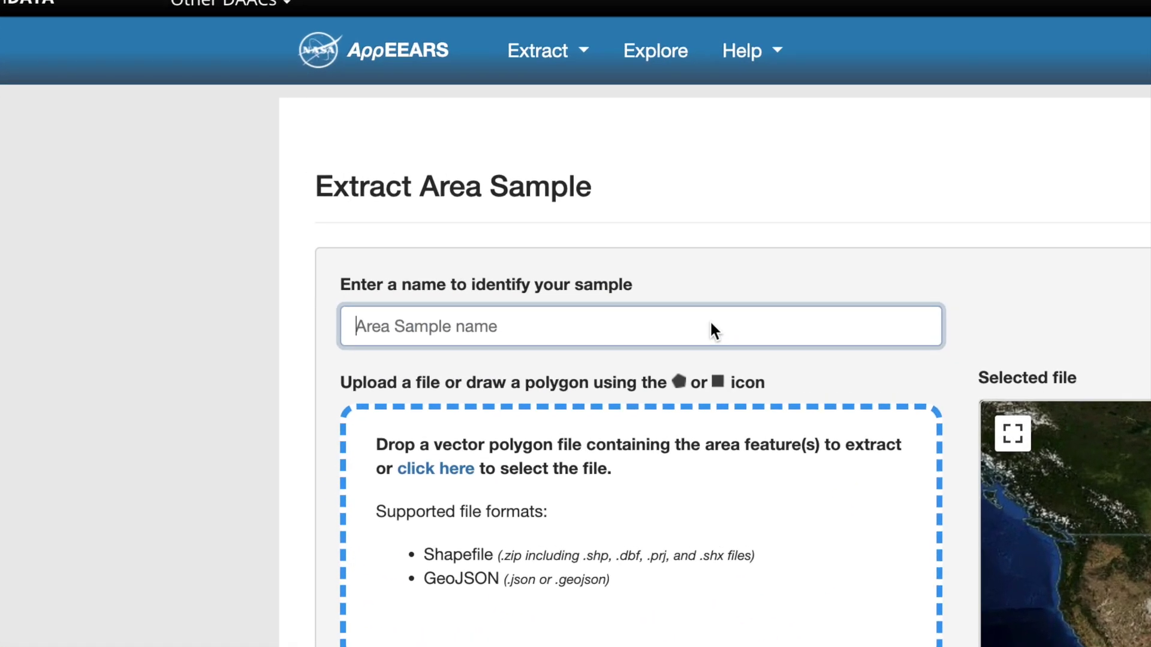
{"action": "type", "text": "Salton"}
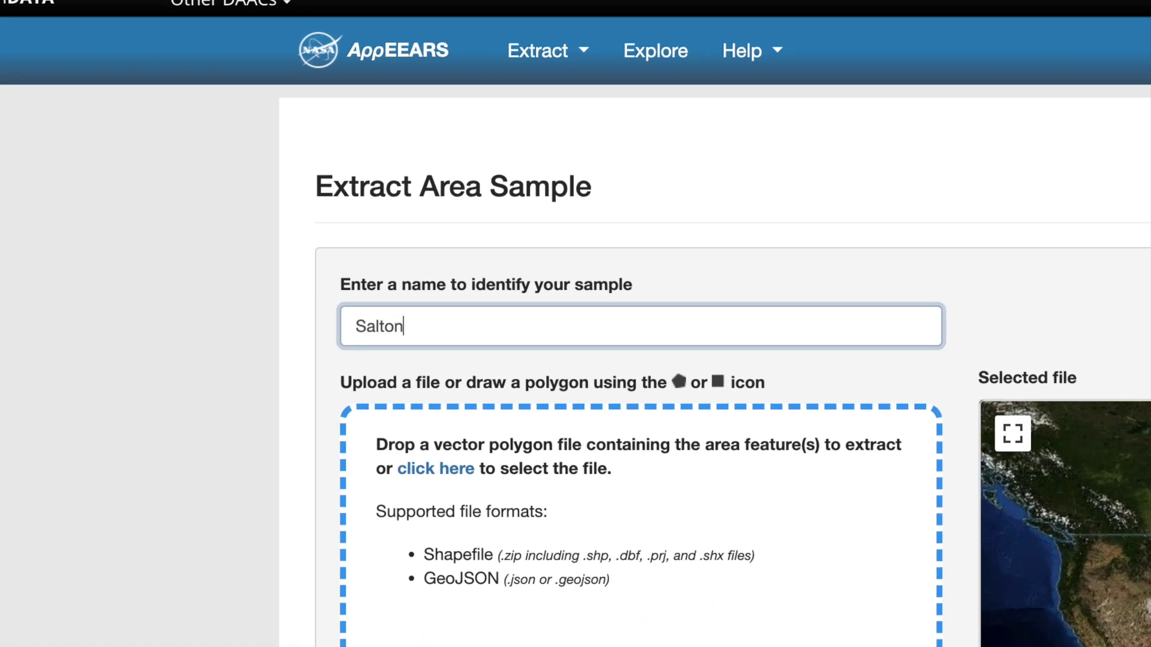
{"action": "type", "text": "_Sea_J"}
{"action": "type", "text": "une_2024"}
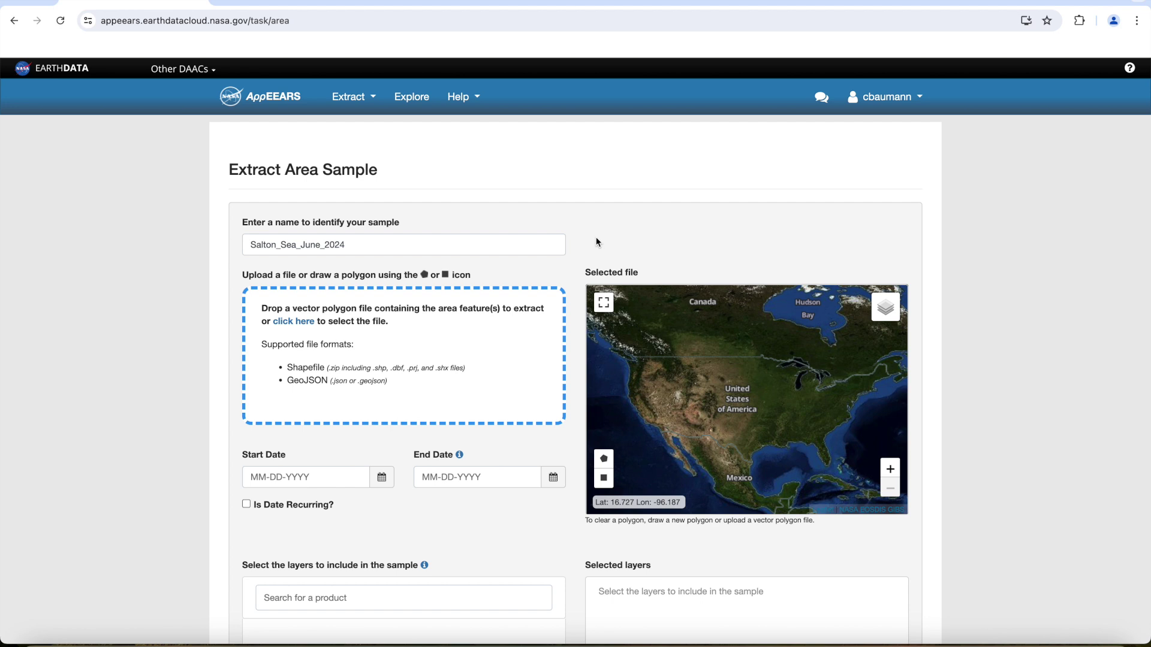
In Finder's Documents, compress the Salton_Sea_SHP folder into Salton_Sea_SHP.zip.
{"action": "left_click", "coordinate": [38, 644]}
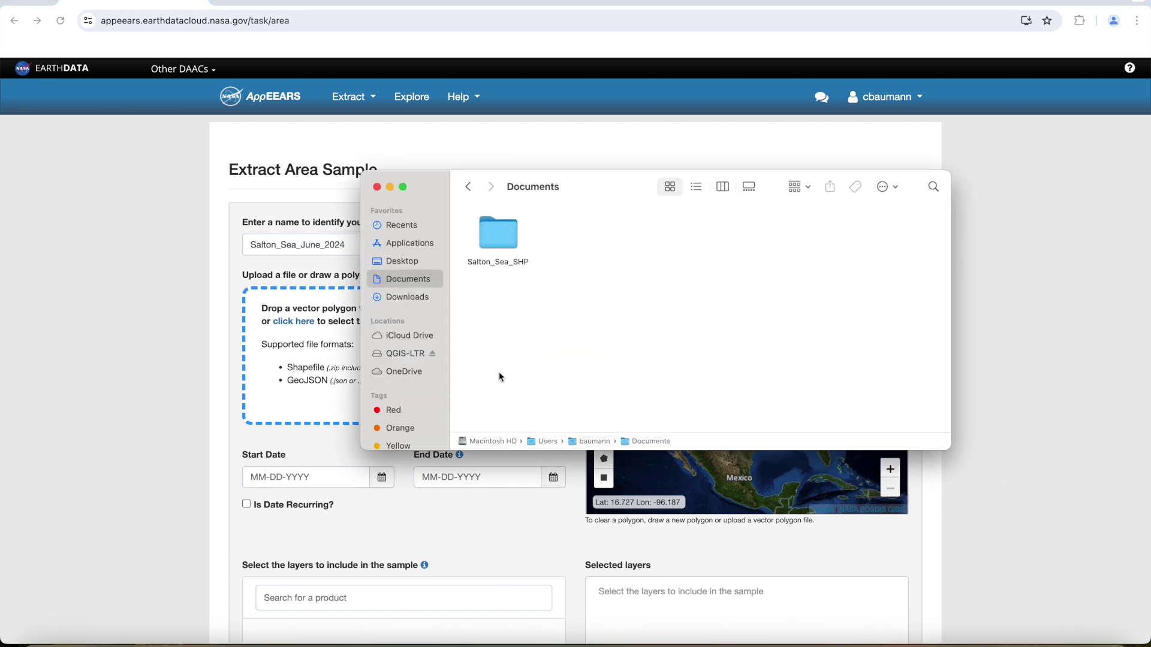
{"action": "double_click", "coordinate": [501, 238]}
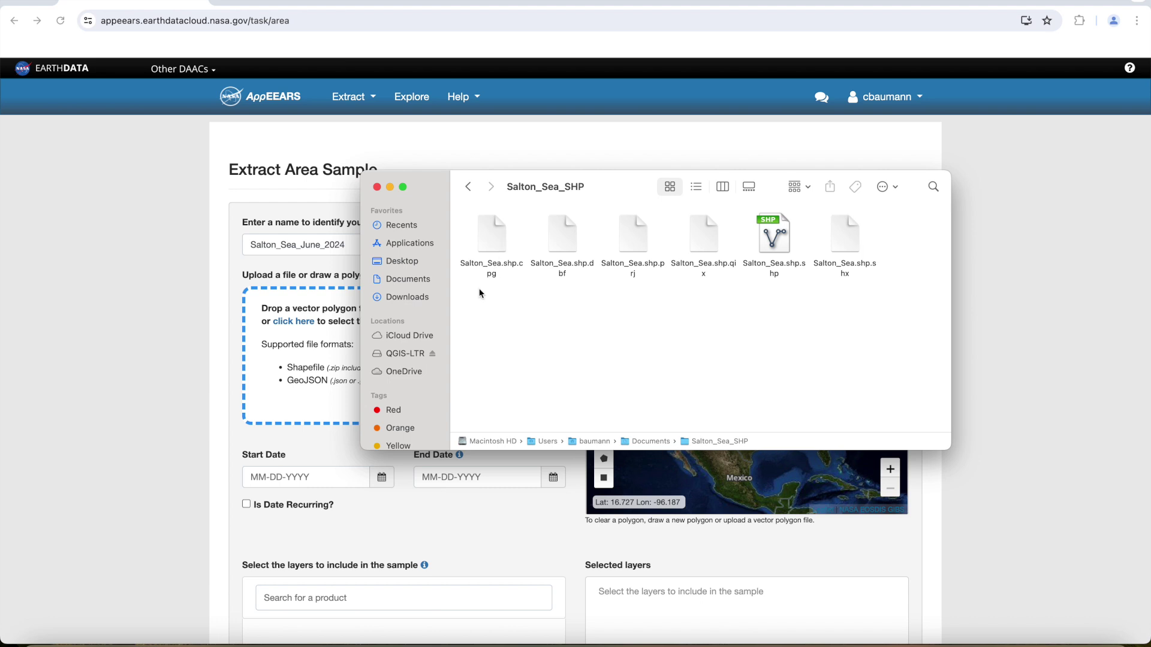
{"action": "left_click", "coordinate": [468, 189]}
{"action": "right_click", "coordinate": [502, 241]}
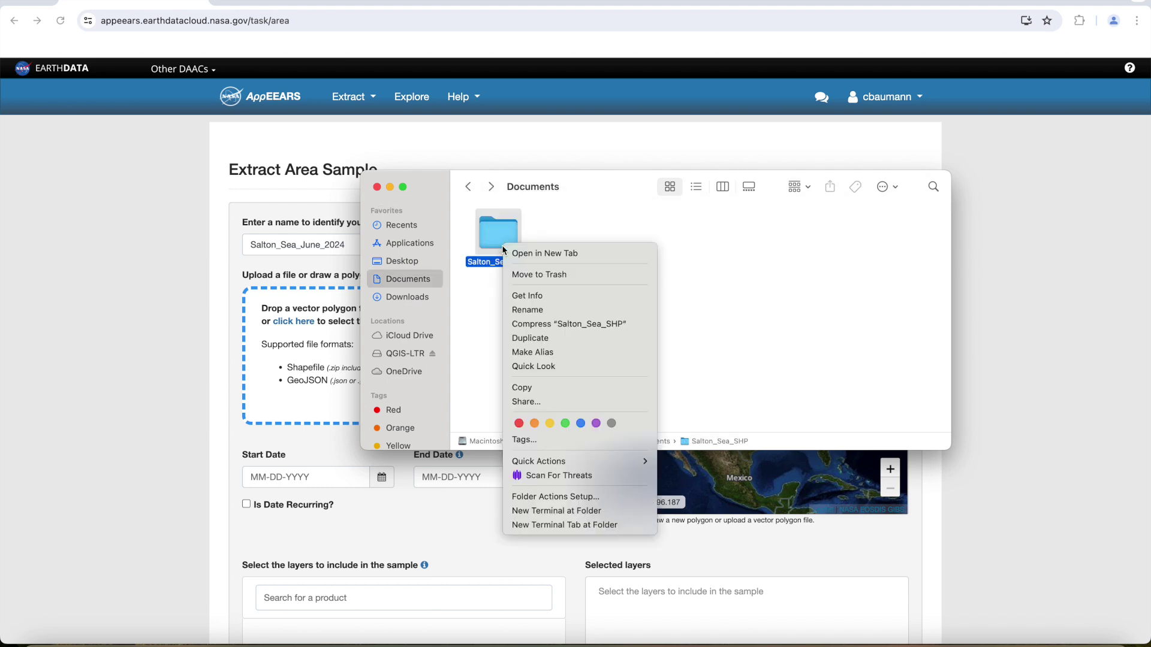
{"action": "left_click", "coordinate": [574, 323]}
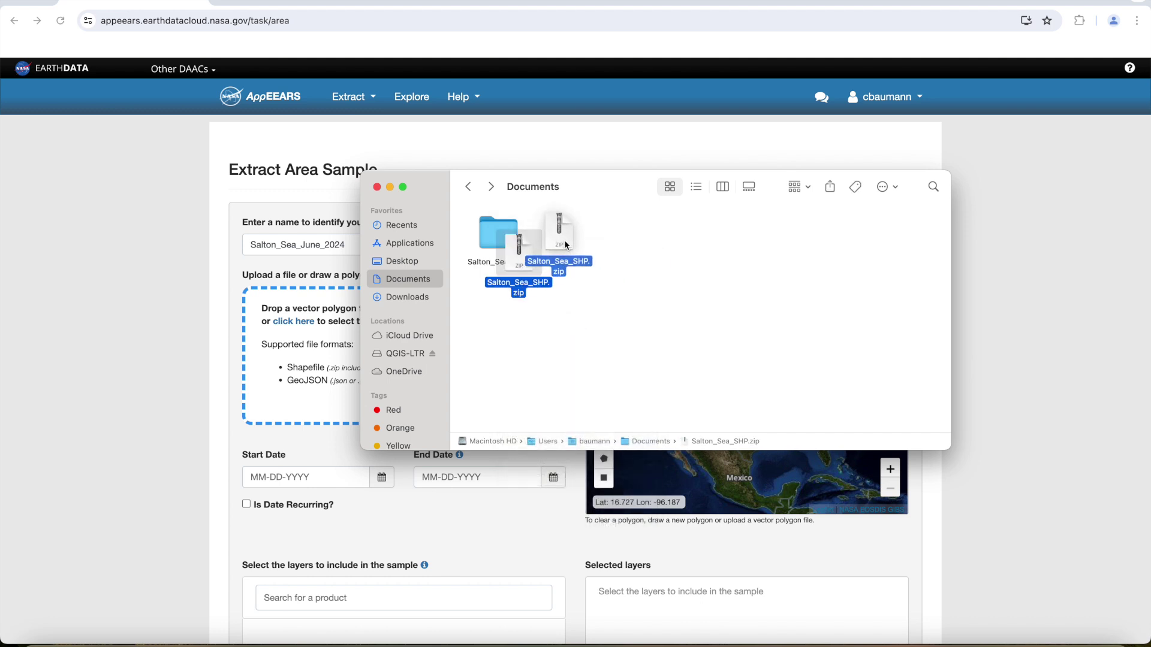
Upload Salton_Sea_SHP.zip onto the request's drop zone so the lake outline appears on the map.
{"action": "left_click_drag", "start_coordinate": [563, 240], "coordinate": [573, 243]}
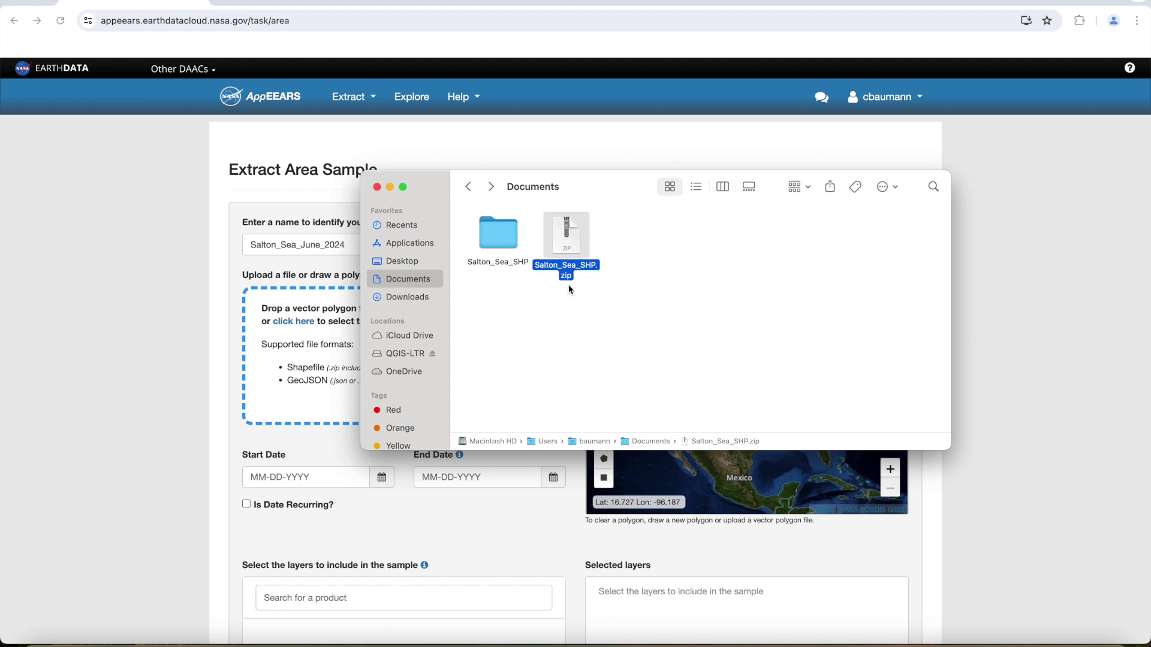
{"action": "left_click_drag", "start_coordinate": [581, 186], "coordinate": [673, 188]}
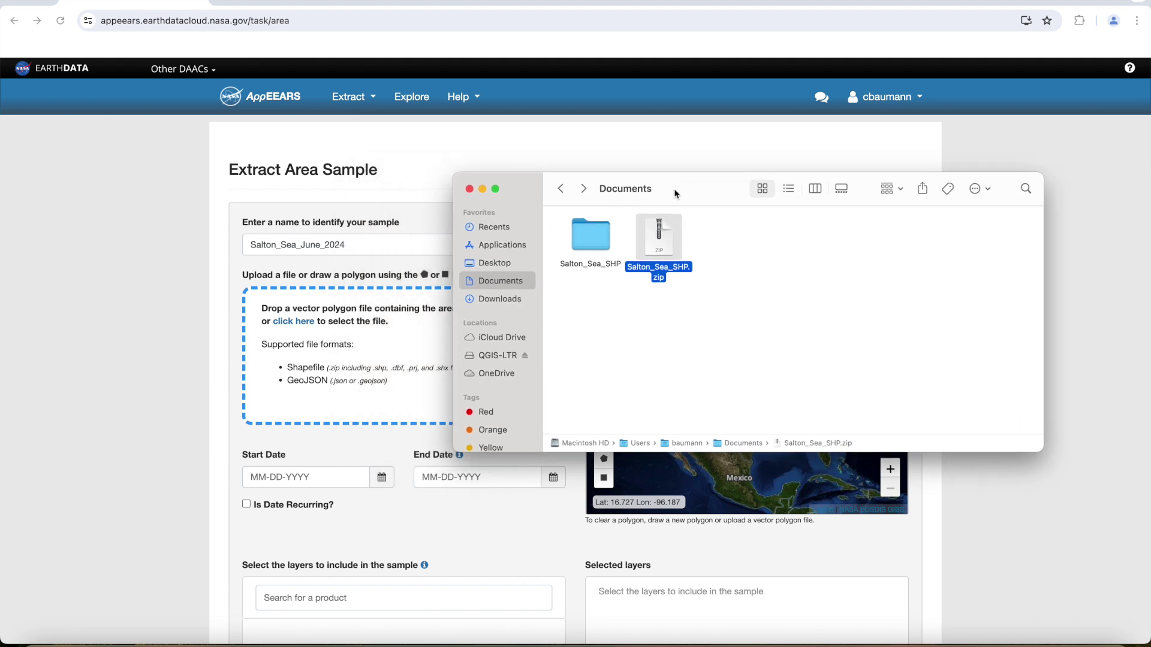
{"action": "left_click_drag", "start_coordinate": [659, 243], "coordinate": [356, 355]}
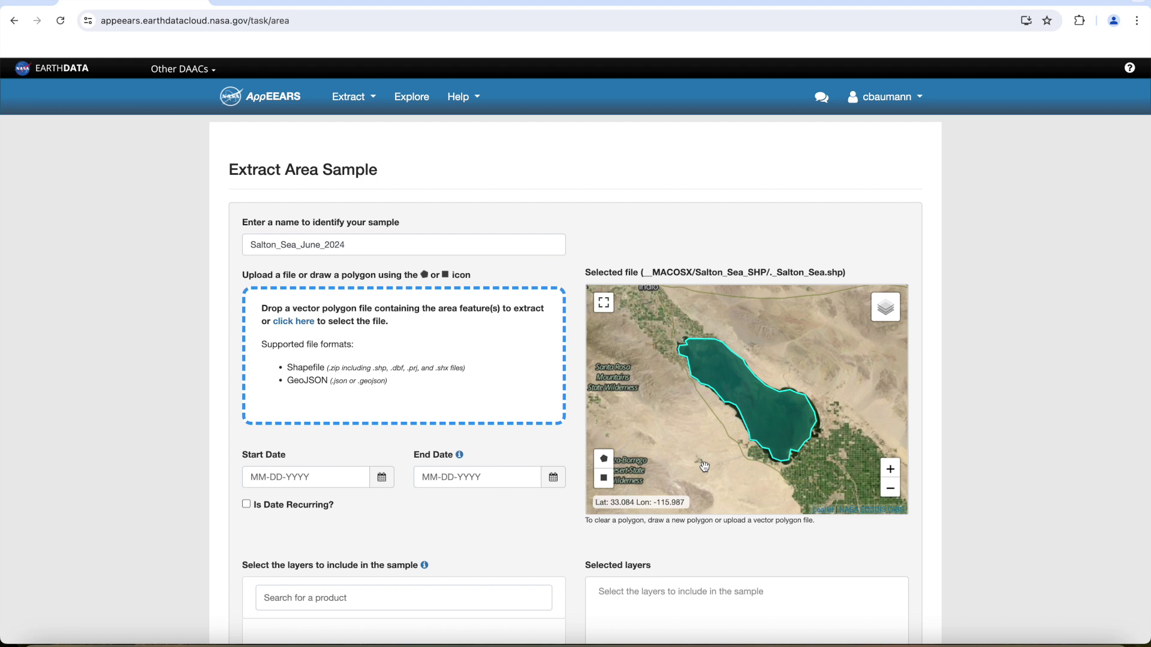
Draw a rectangle enclosing the whole Salton Sea as the request area.
{"action": "left_click", "coordinate": [606, 485]}
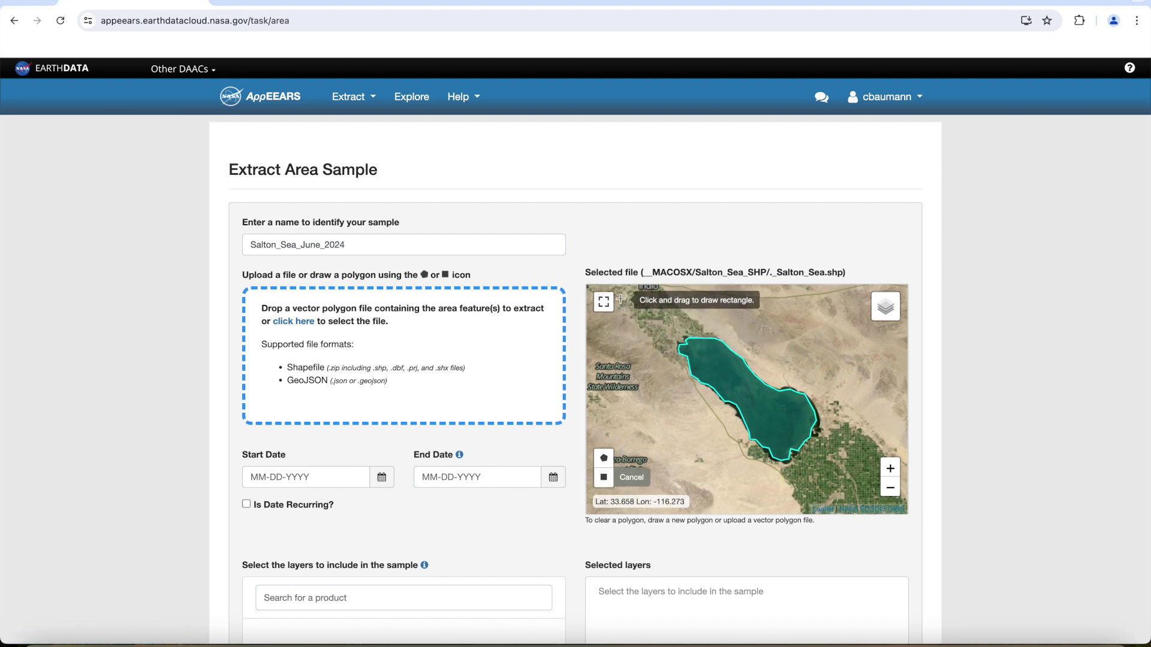
{"action": "left_click_drag", "start_coordinate": [620, 299], "coordinate": [896, 487]}
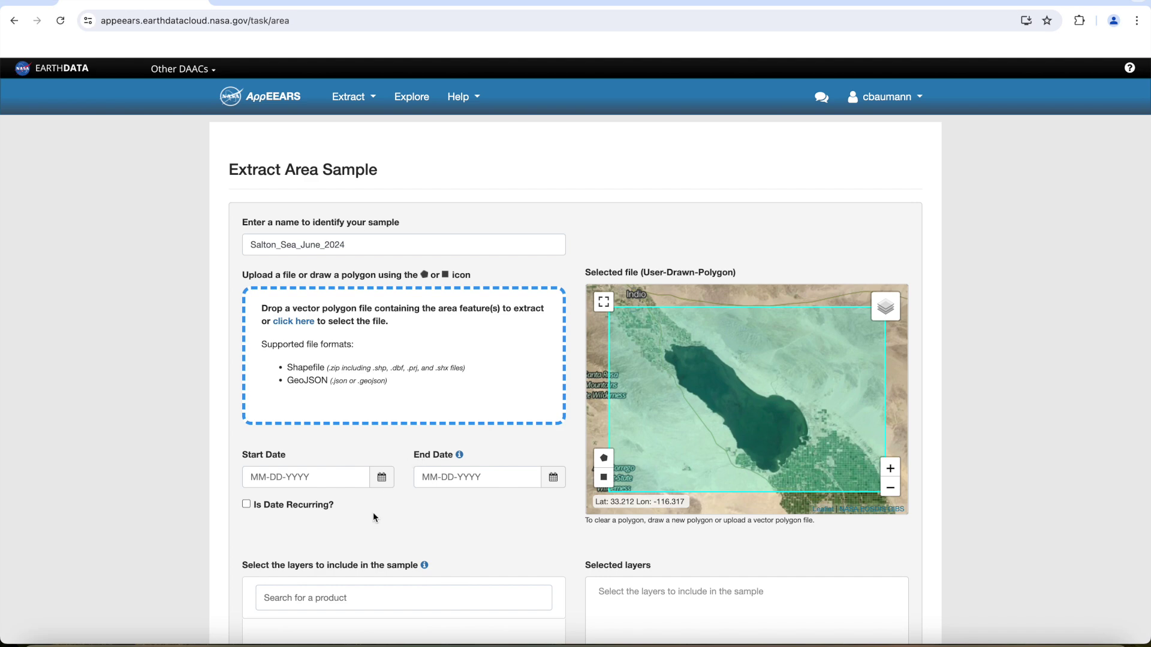
{"action": "left_click", "coordinate": [383, 479]}
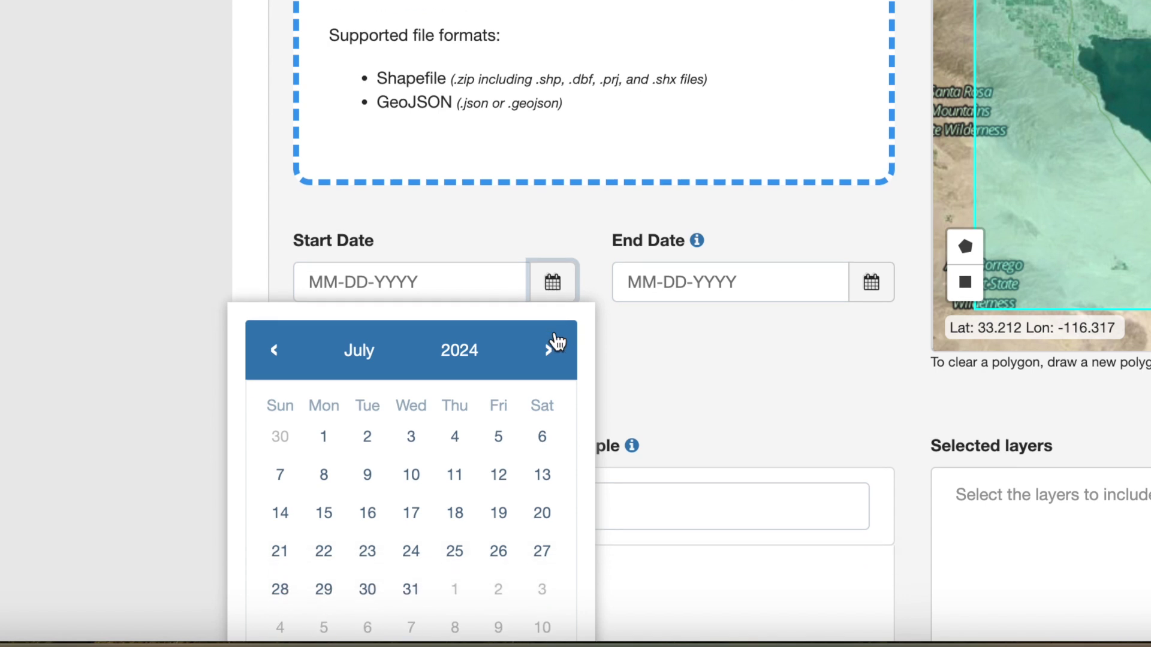
{"action": "scroll", "coordinate": [555, 342], "scroll_direction": "down", "scroll_amount": 2}
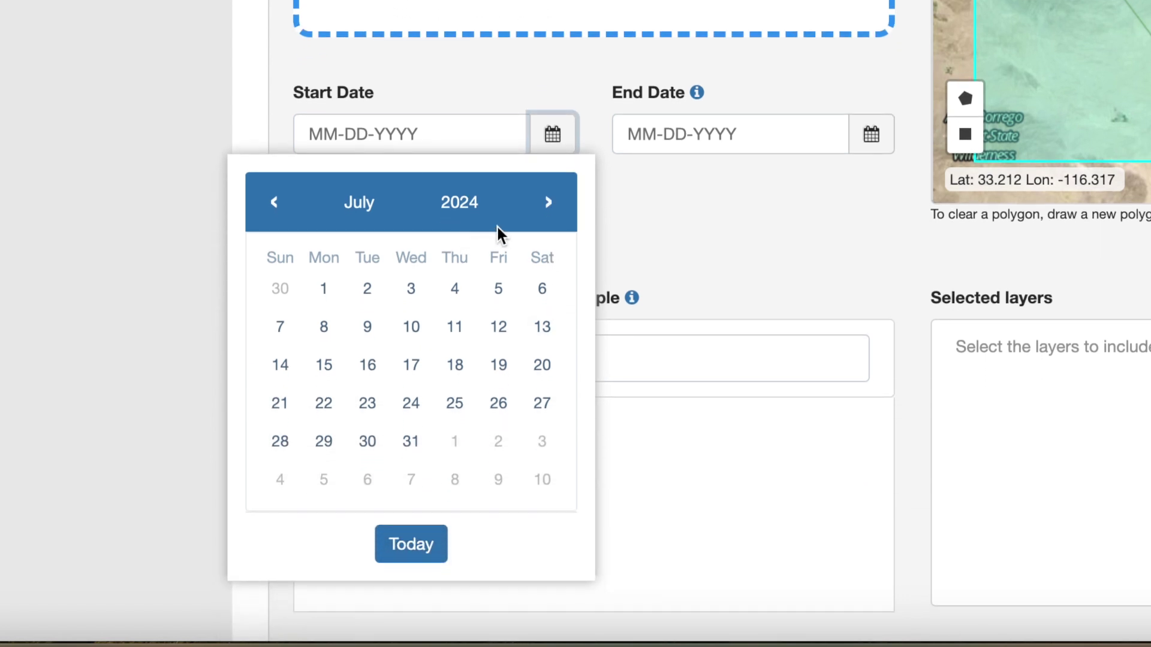
Set the start date to June 1, 2024.
{"action": "left_click", "coordinate": [456, 205]}
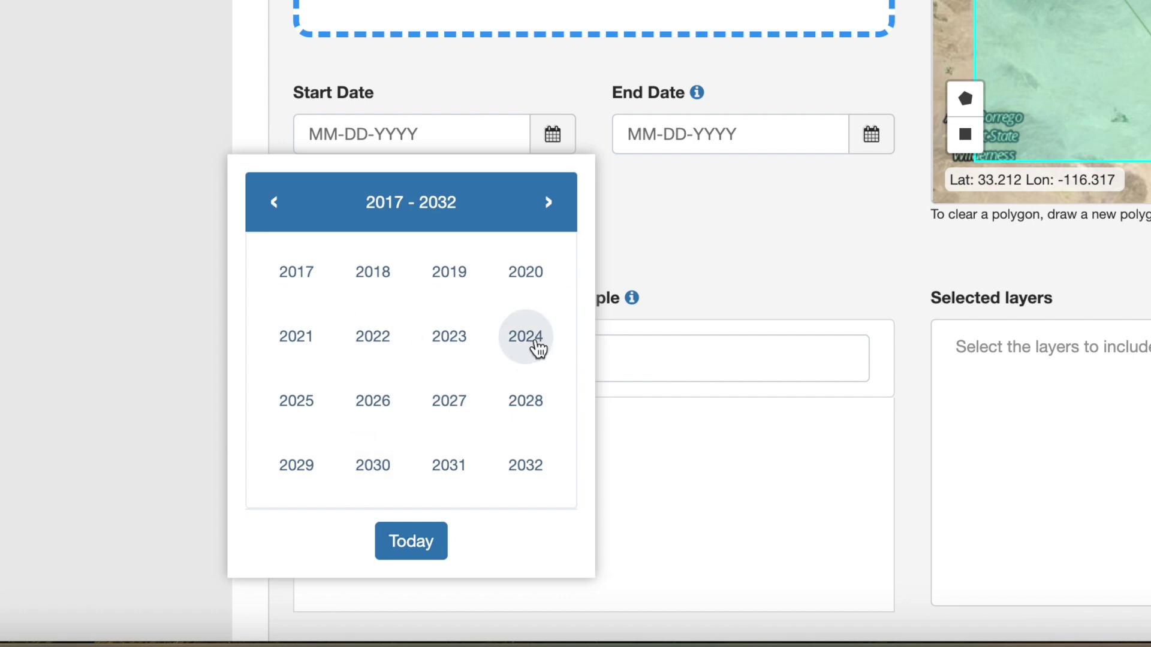
{"action": "left_click", "coordinate": [538, 349]}
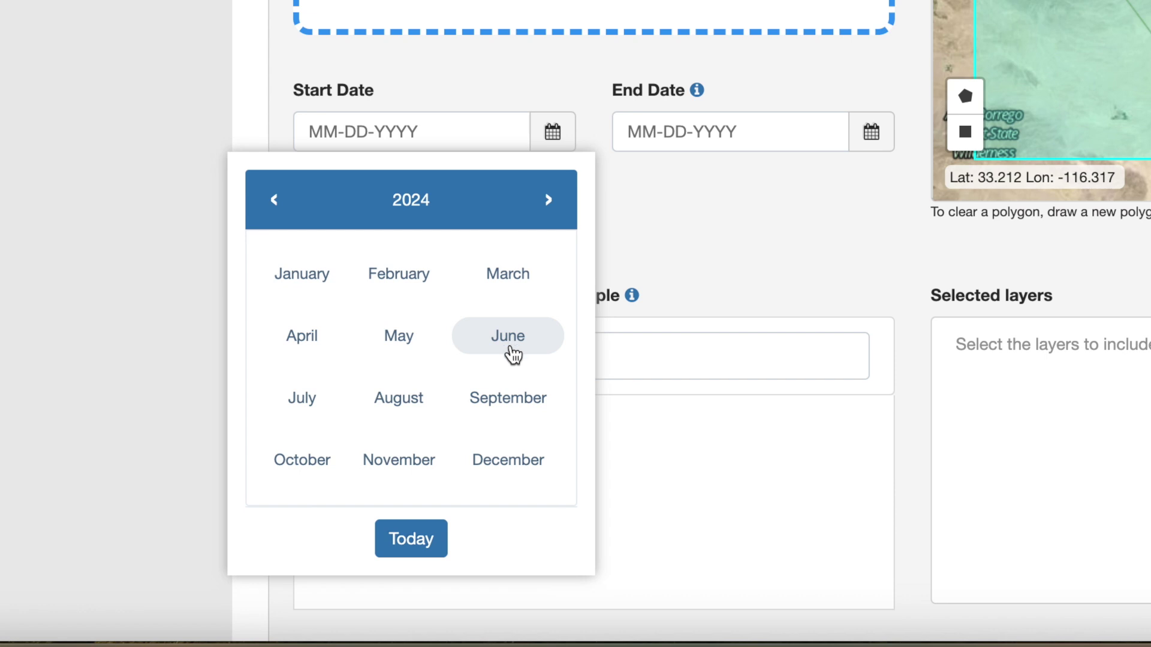
{"action": "left_click", "coordinate": [513, 353]}
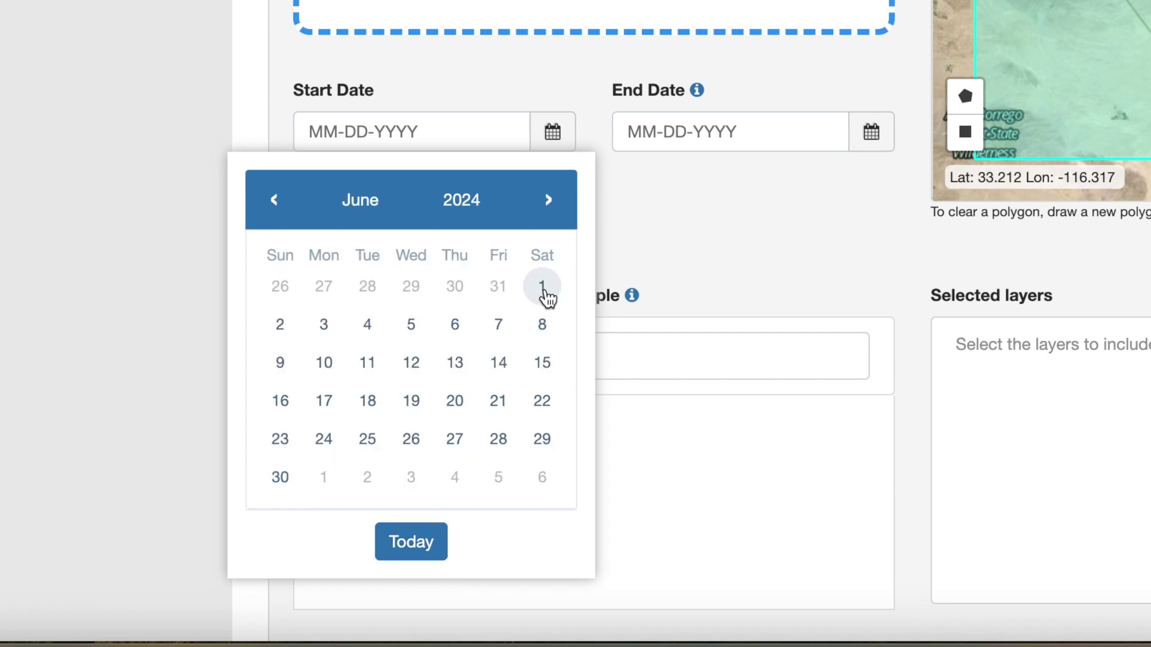
{"action": "left_click", "coordinate": [543, 287]}
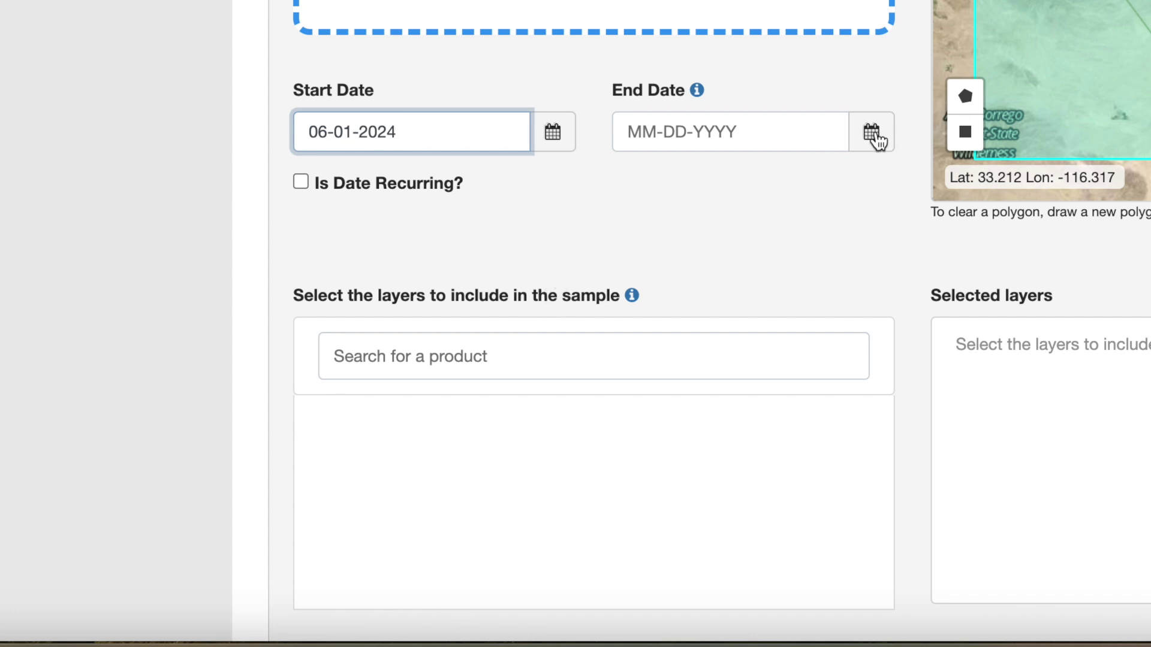
Set the end date to June 30, 2024, covering all of June.
{"action": "left_click", "coordinate": [872, 135]}
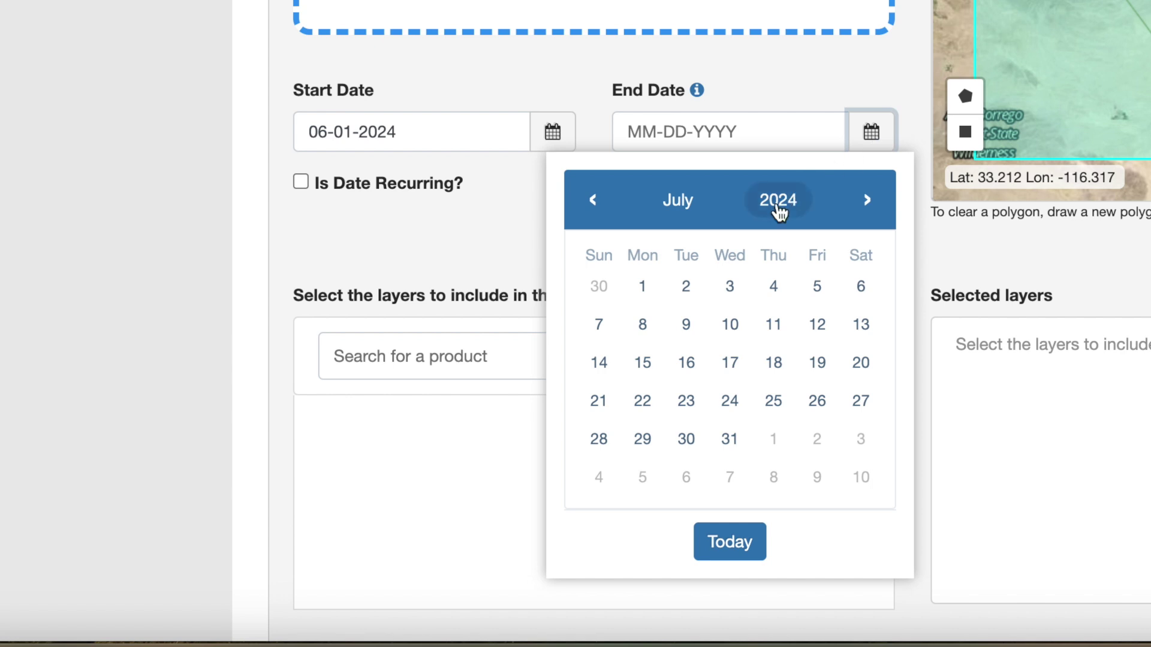
{"action": "left_click", "coordinate": [778, 202]}
{"action": "left_click", "coordinate": [856, 336]}
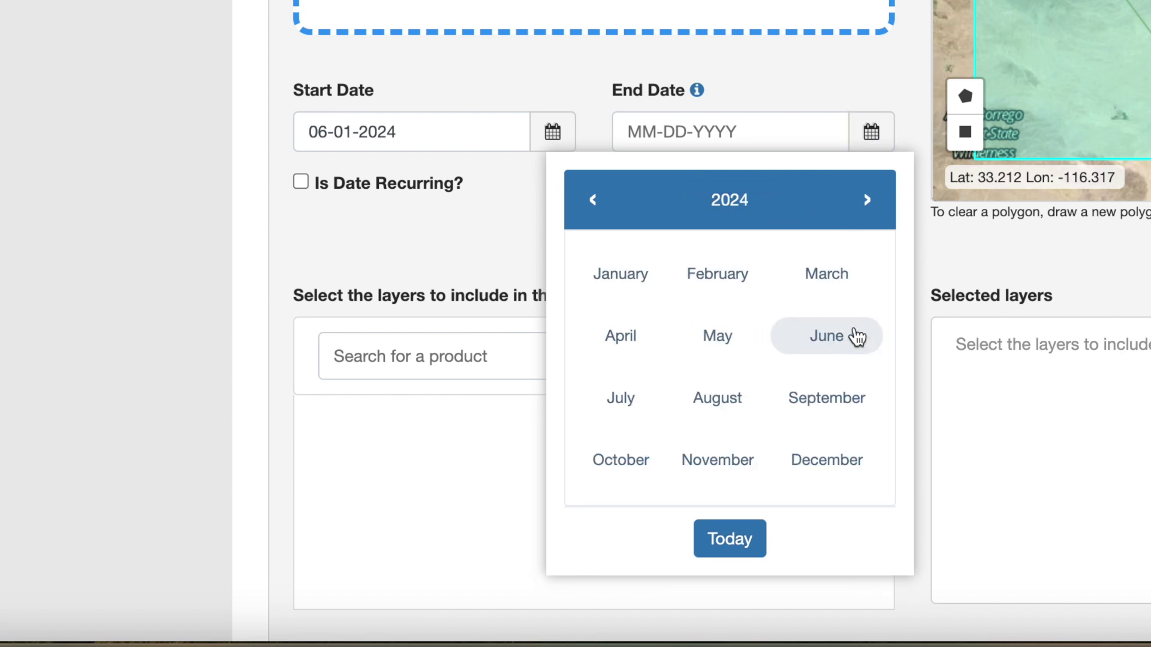
{"action": "left_click", "coordinate": [858, 340]}
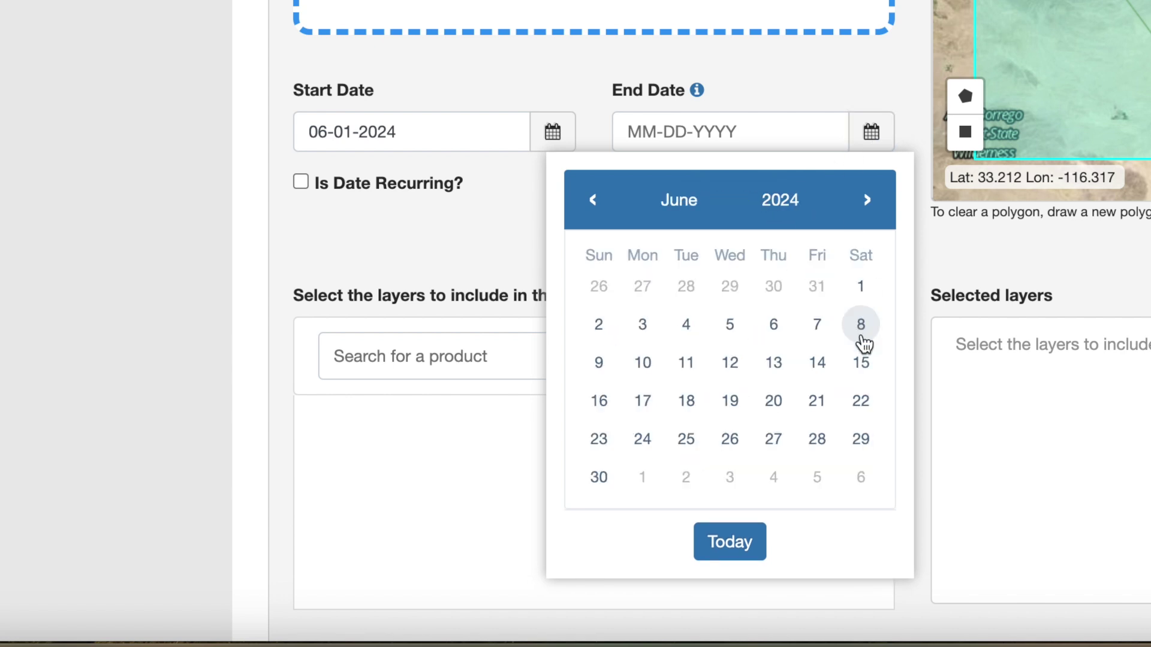
{"action": "left_click", "coordinate": [601, 479]}
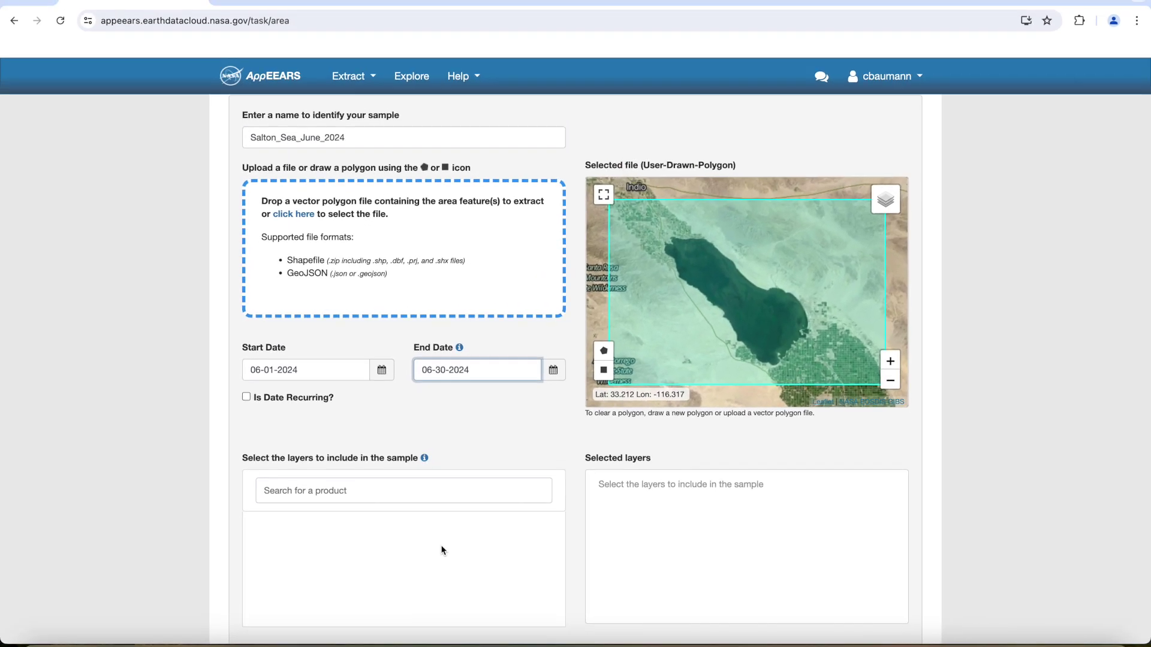
{"action": "scroll", "coordinate": [458, 536], "scroll_direction": "down", "scroll_amount": 2}
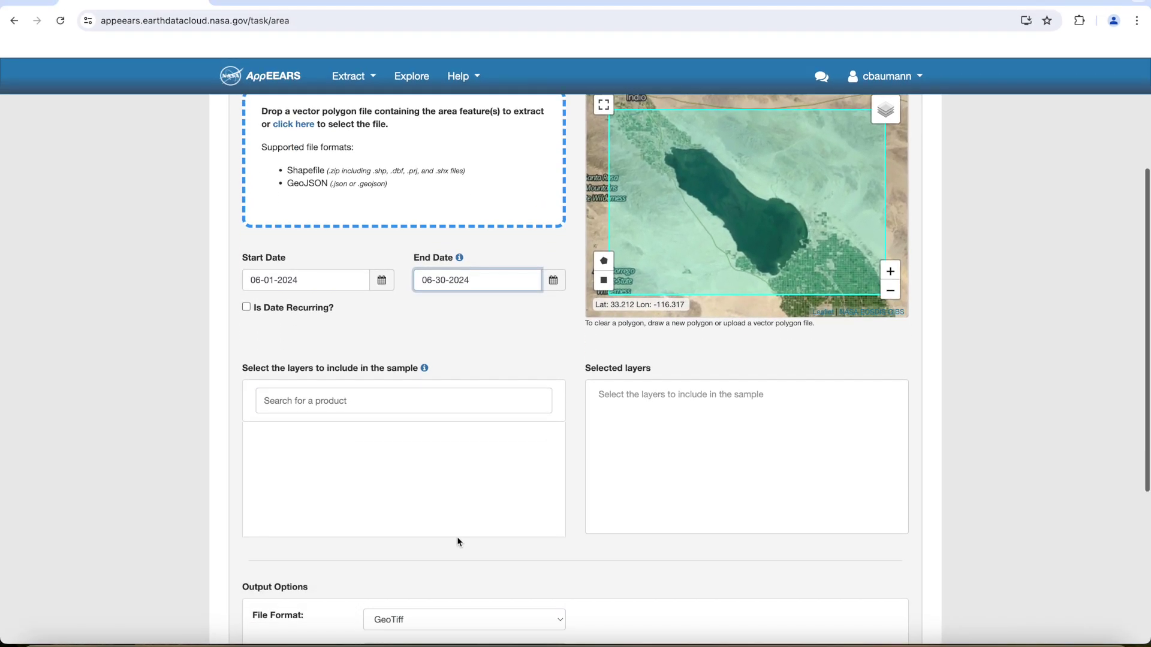
{"action": "scroll", "coordinate": [457, 537], "scroll_direction": "down", "scroll_amount": 1}
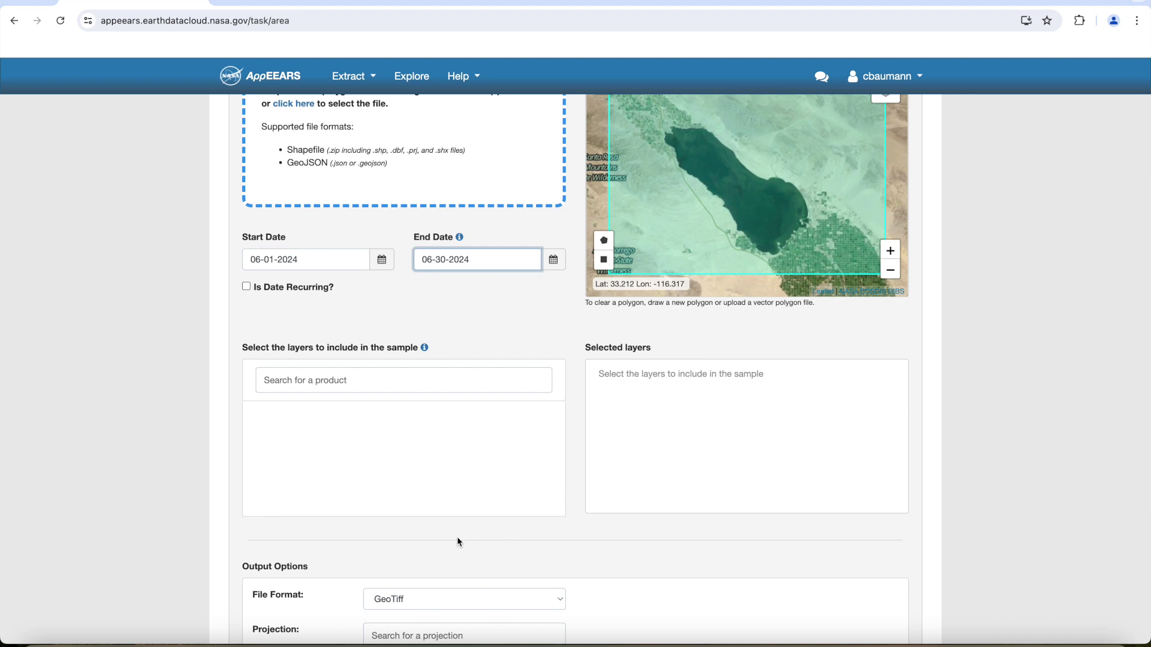
Search ECOSTRESS, pick the LST&E product and add its SDS_LST layer.
{"action": "left_click", "coordinate": [367, 381]}
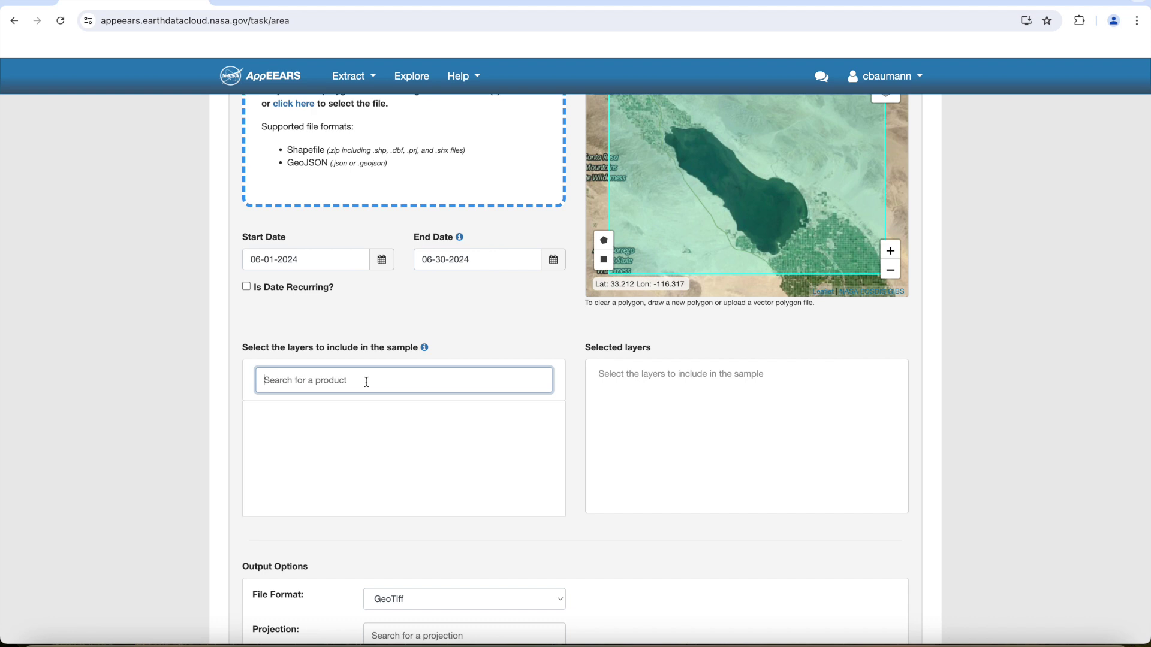
{"action": "type", "text": "ECOSTRES"}
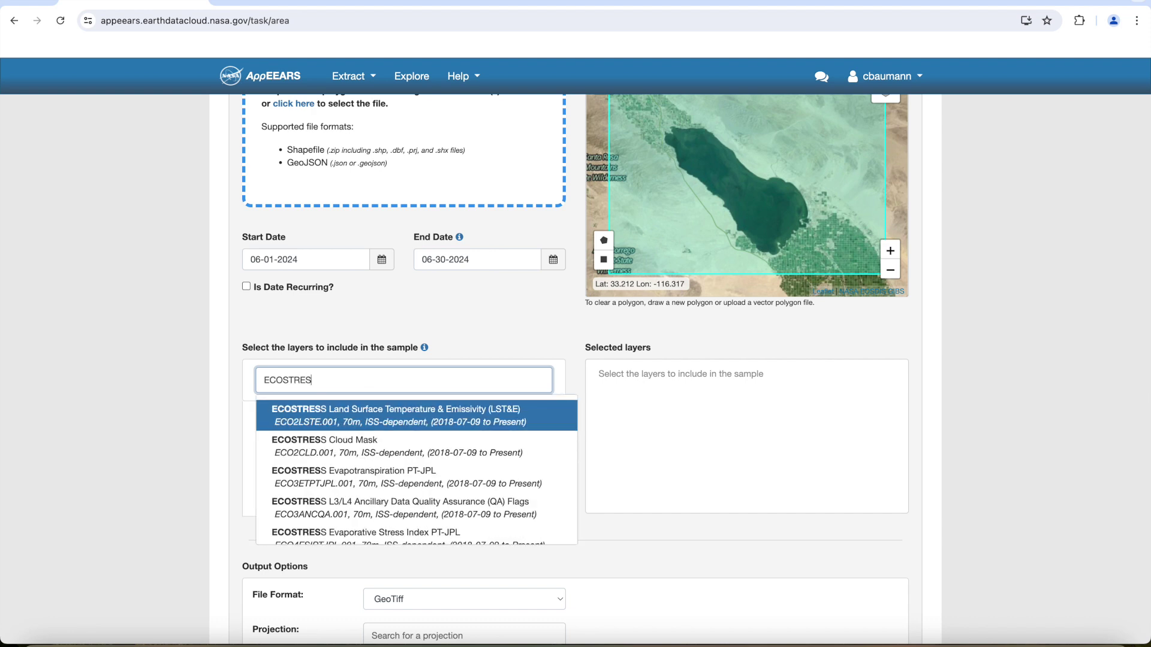
{"action": "type", "text": "S"}
{"action": "left_click", "coordinate": [504, 417]}
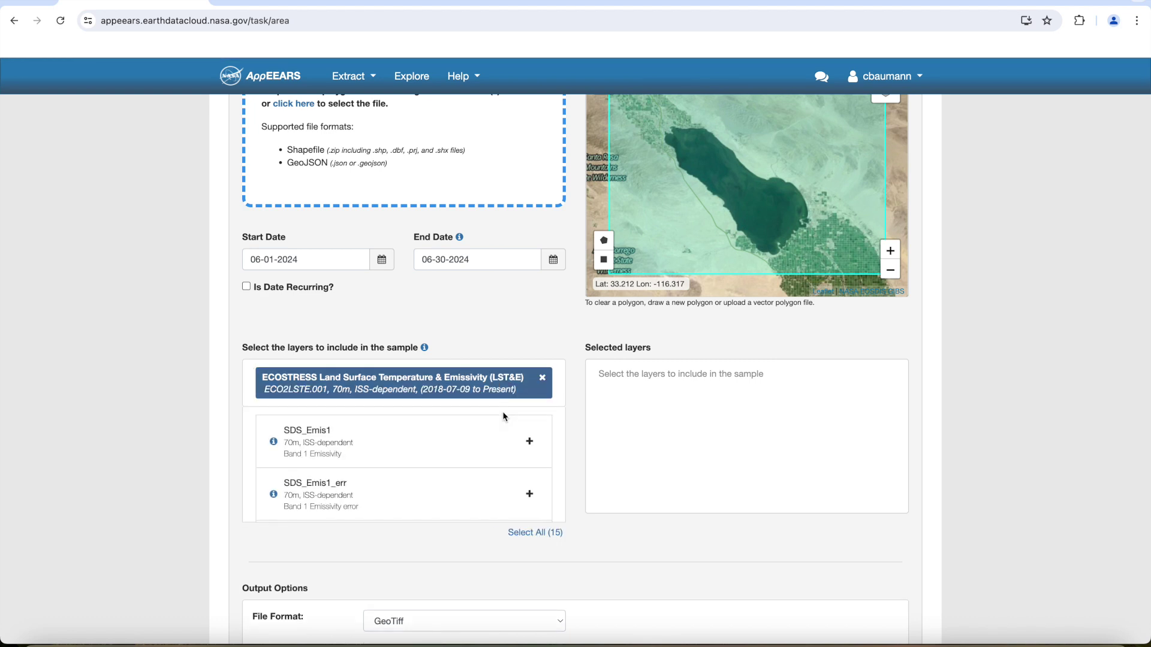
{"action": "scroll", "coordinate": [504, 417], "scroll_direction": "down", "scroll_amount": 1}
{"action": "scroll", "coordinate": [504, 417], "scroll_direction": "down", "scroll_amount": 1}
{"action": "scroll", "coordinate": [504, 417], "scroll_direction": "down", "scroll_amount": 1}
{"action": "scroll", "coordinate": [503, 417], "scroll_direction": "down", "scroll_amount": 1}
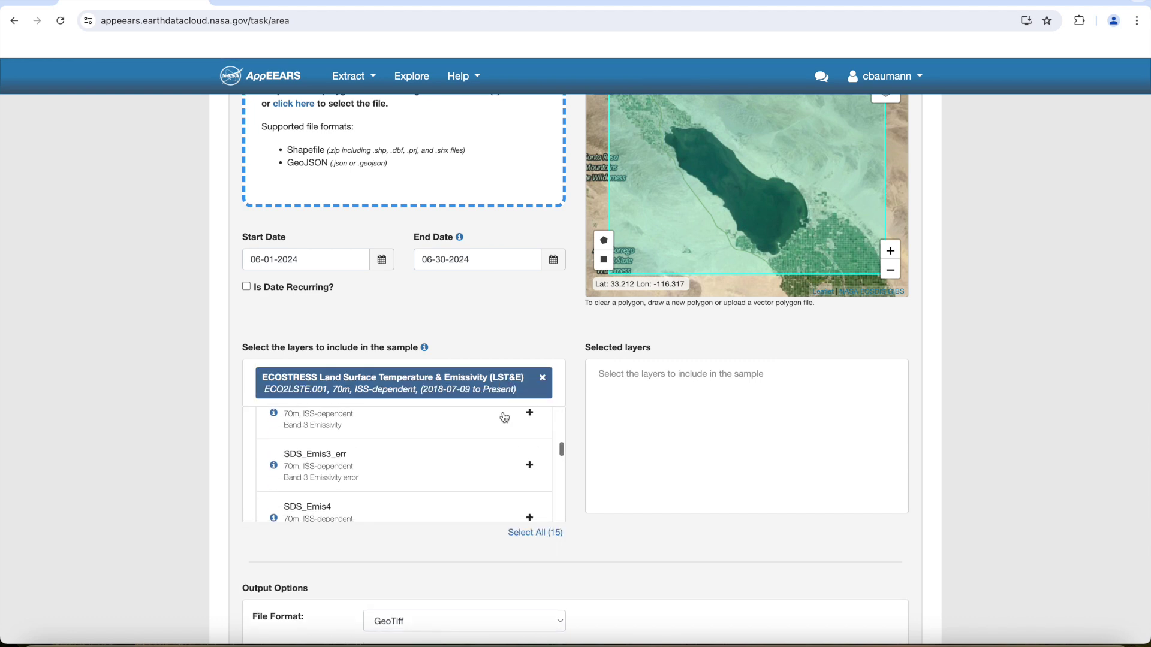
{"action": "scroll", "coordinate": [504, 417], "scroll_direction": "down", "scroll_amount": 1}
{"action": "scroll", "coordinate": [503, 417], "scroll_direction": "down", "scroll_amount": 1}
{"action": "scroll", "coordinate": [503, 418], "scroll_direction": "down", "scroll_amount": 1}
{"action": "scroll", "coordinate": [504, 417], "scroll_direction": "down", "scroll_amount": 1}
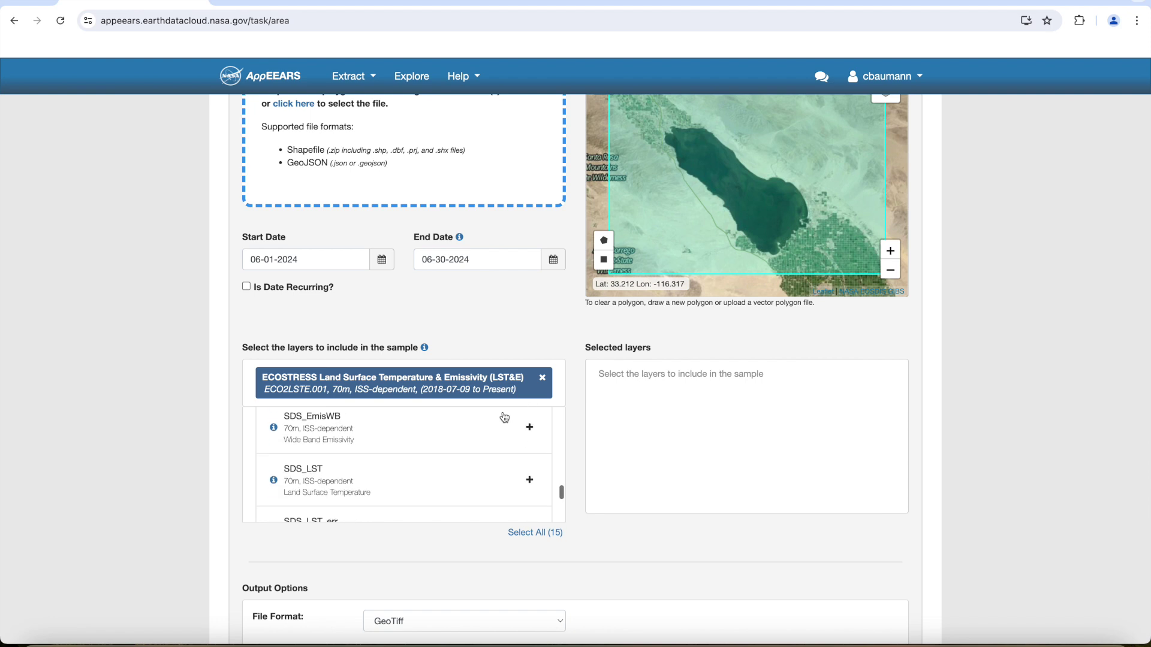
{"action": "scroll", "coordinate": [503, 418], "scroll_direction": "down", "scroll_amount": 1}
{"action": "scroll", "coordinate": [504, 417], "scroll_direction": "up", "scroll_amount": 1}
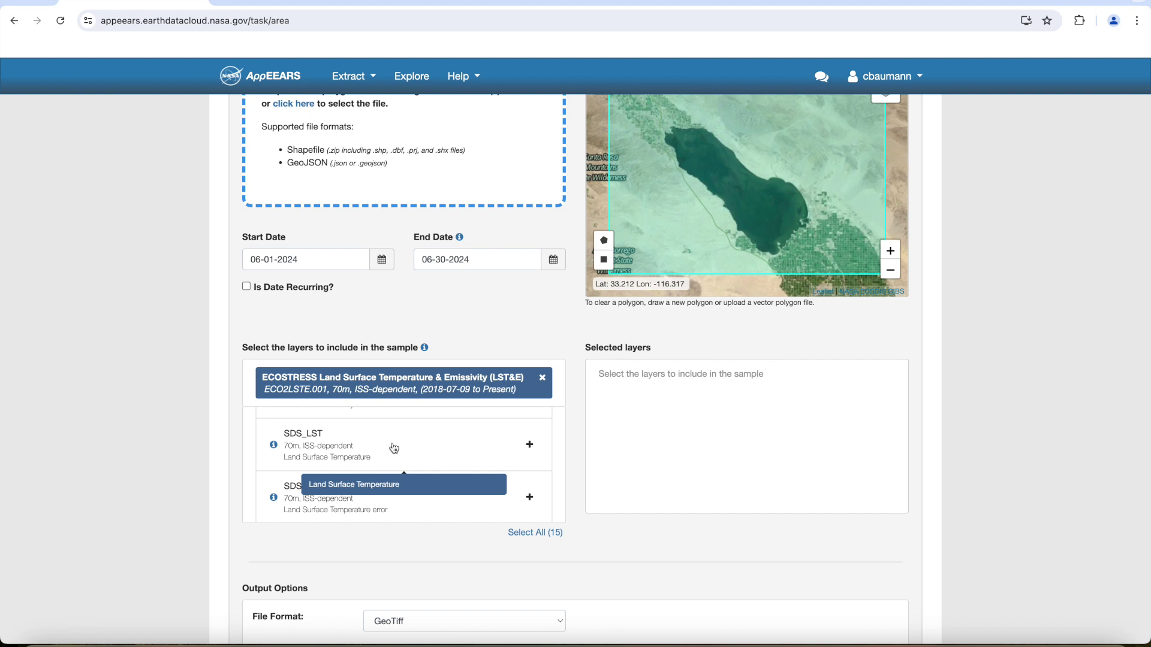
{"action": "left_click", "coordinate": [529, 446]}
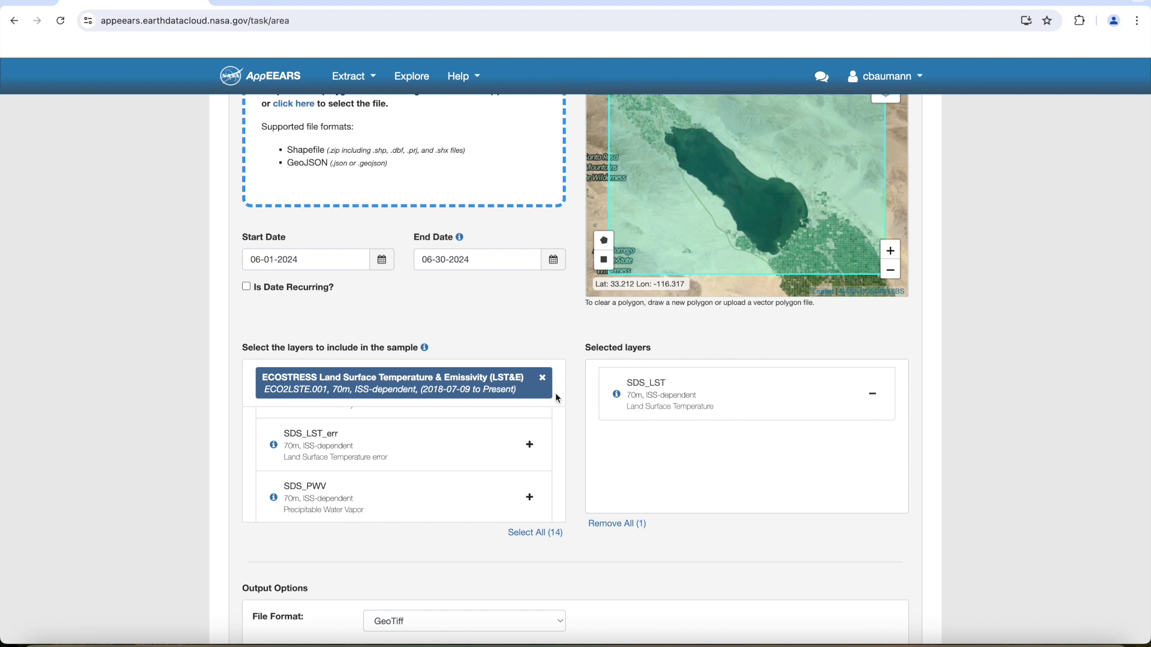
Switch to the ECOSTRESS Cloud Mask product and add its SDS_CloudMask layer.
{"action": "left_click", "coordinate": [542, 378]}
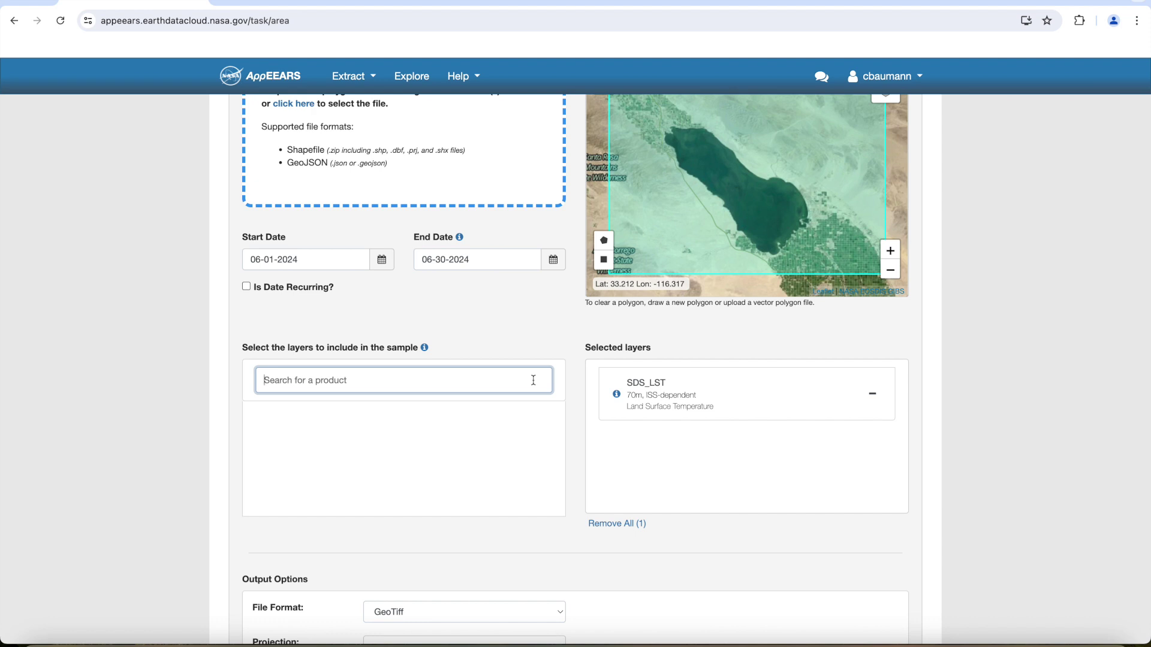
{"action": "type", "text": "ECO"}
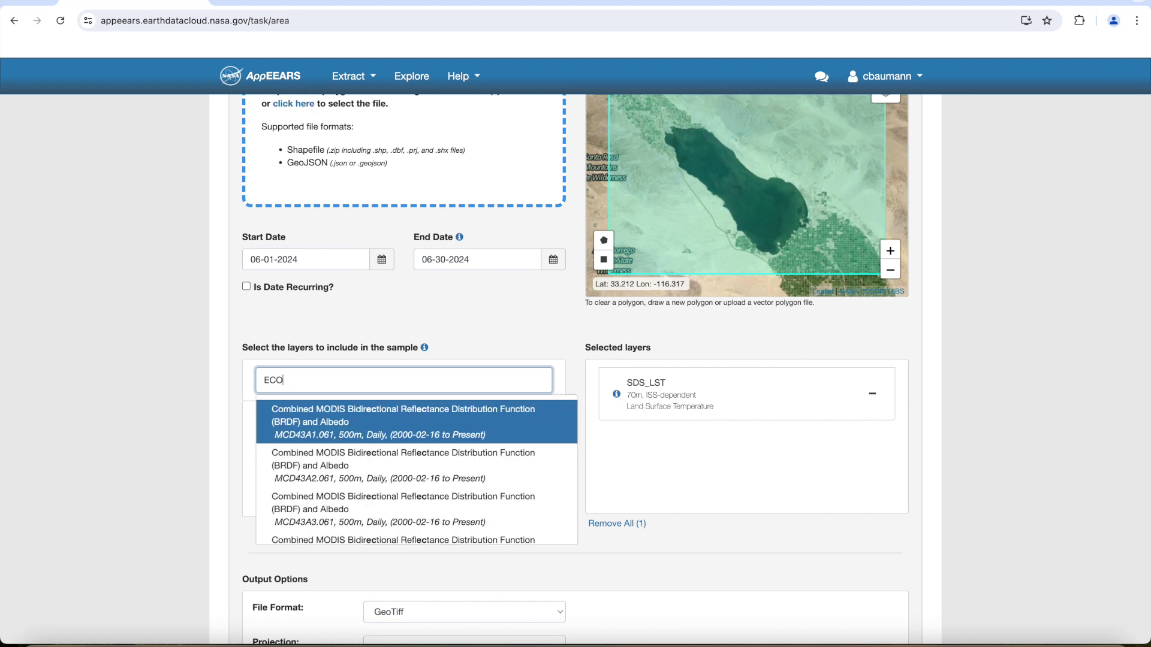
{"action": "type", "text": "STRESS"}
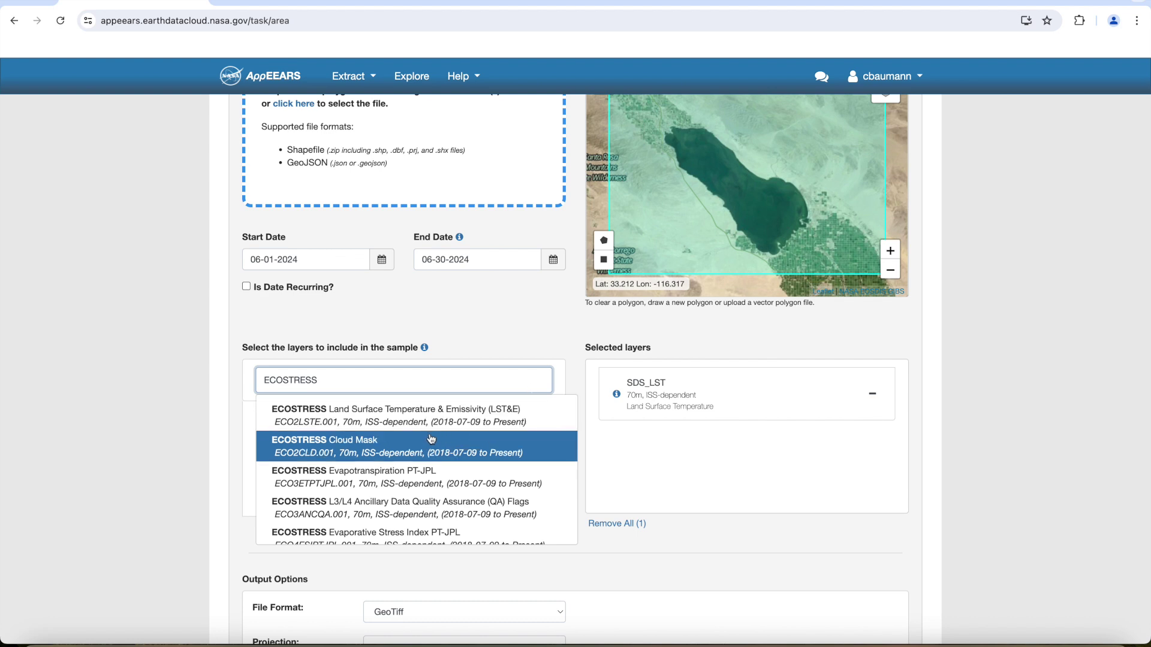
{"action": "left_click", "coordinate": [389, 445]}
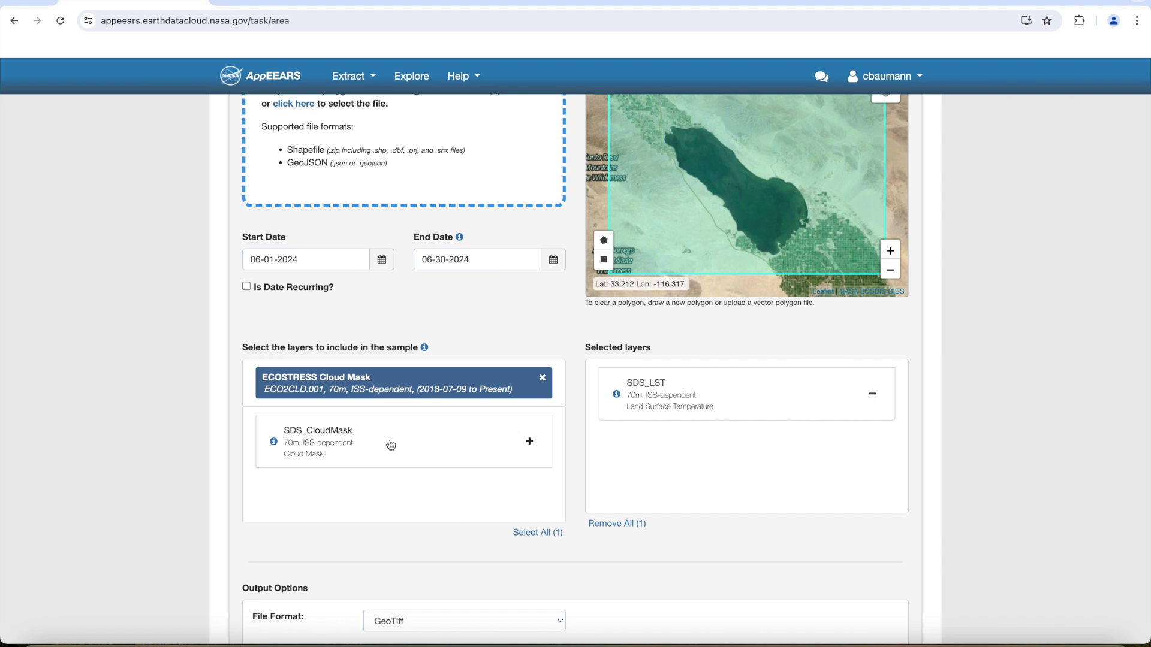
{"action": "left_click", "coordinate": [530, 444]}
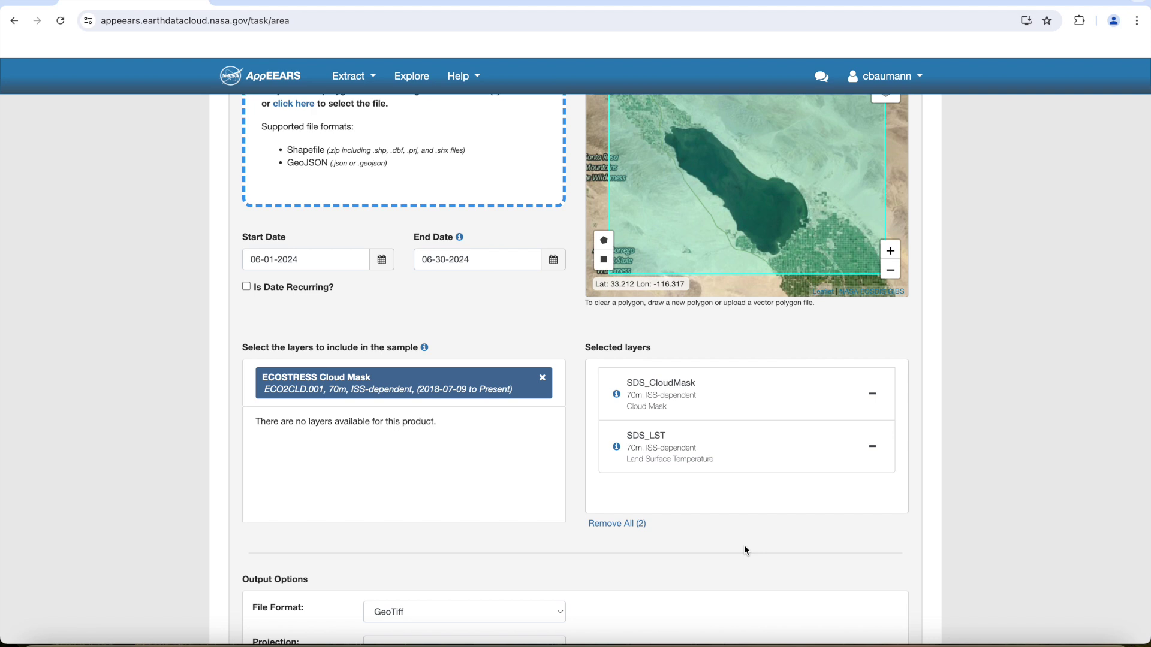
{"action": "scroll", "coordinate": [744, 549], "scroll_direction": "down", "scroll_amount": 1}
{"action": "scroll", "coordinate": [744, 550], "scroll_direction": "down", "scroll_amount": 2}
{"action": "scroll", "coordinate": [744, 550], "scroll_direction": "down", "scroll_amount": 1}
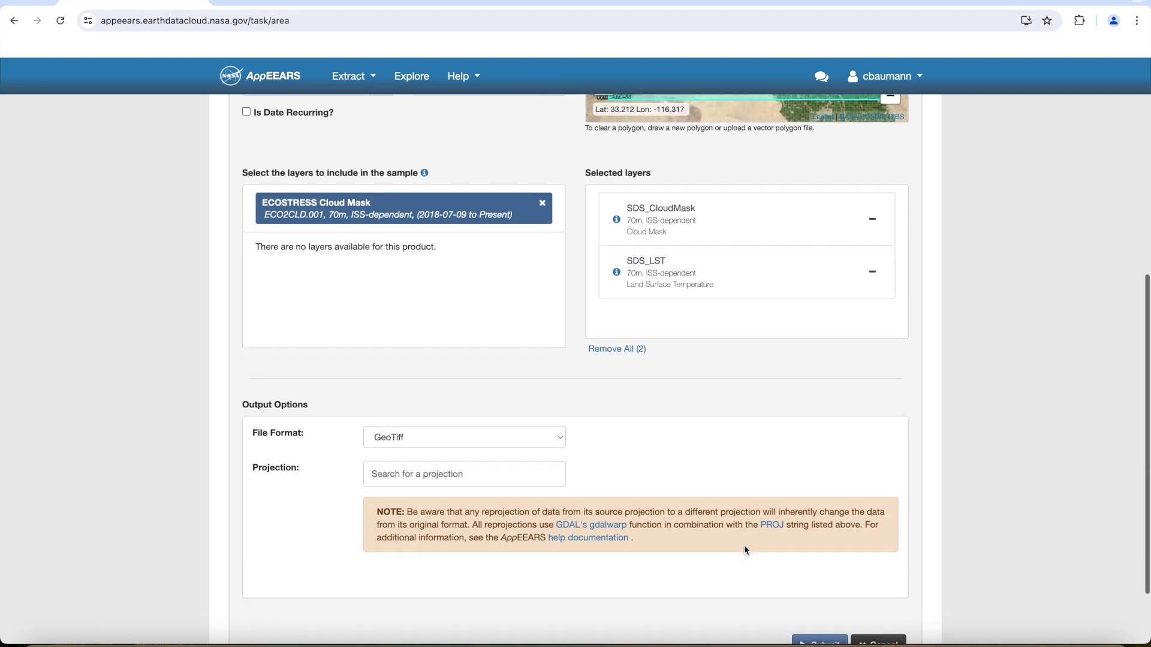
{"action": "scroll", "coordinate": [744, 550], "scroll_direction": "down", "scroll_amount": 1}
{"action": "scroll", "coordinate": [743, 549], "scroll_direction": "down", "scroll_amount": 1}
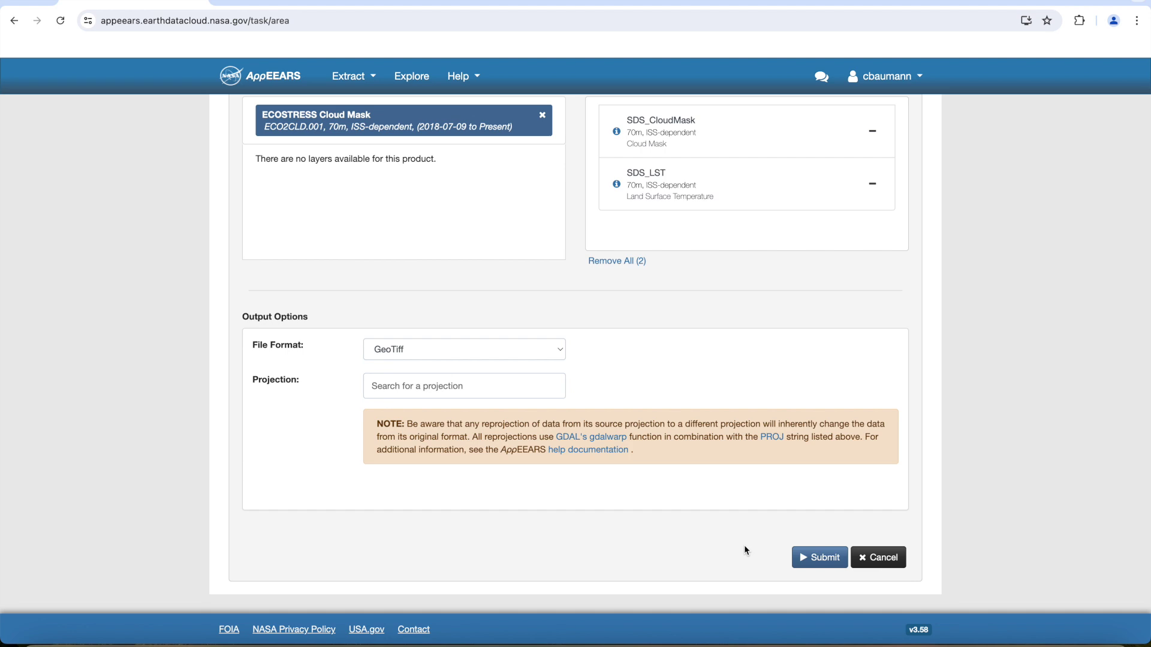
Keep GeoTiff output, set projection to Geographic, and submit the request.
{"action": "left_click", "coordinate": [470, 351]}
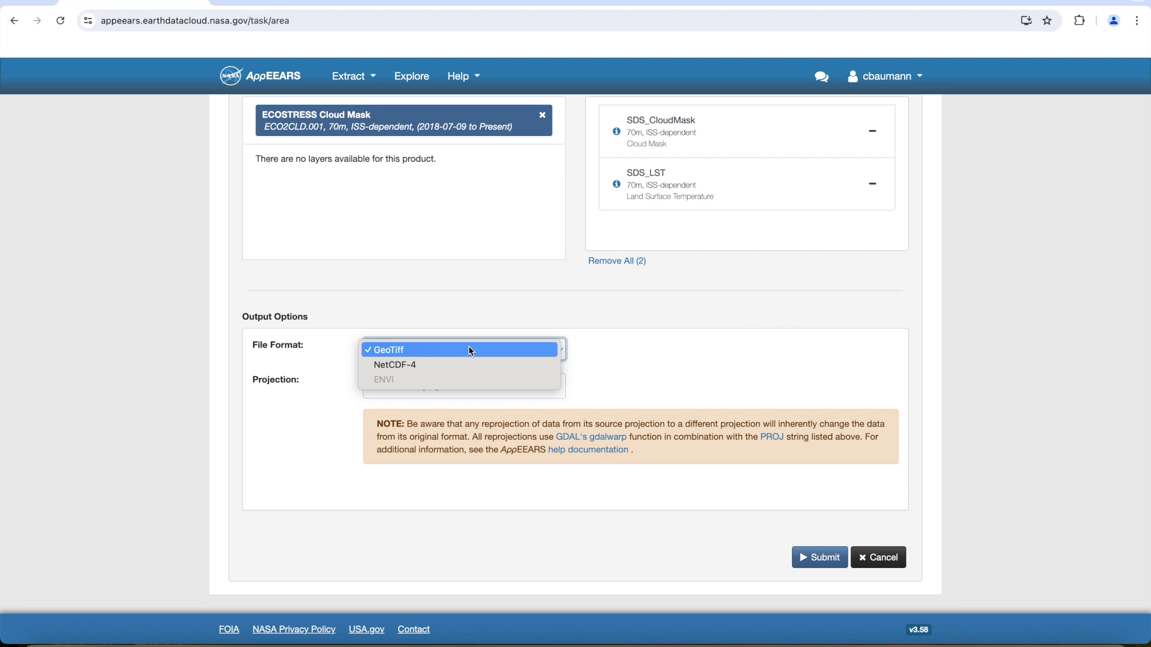
{"action": "left_click", "coordinate": [469, 350]}
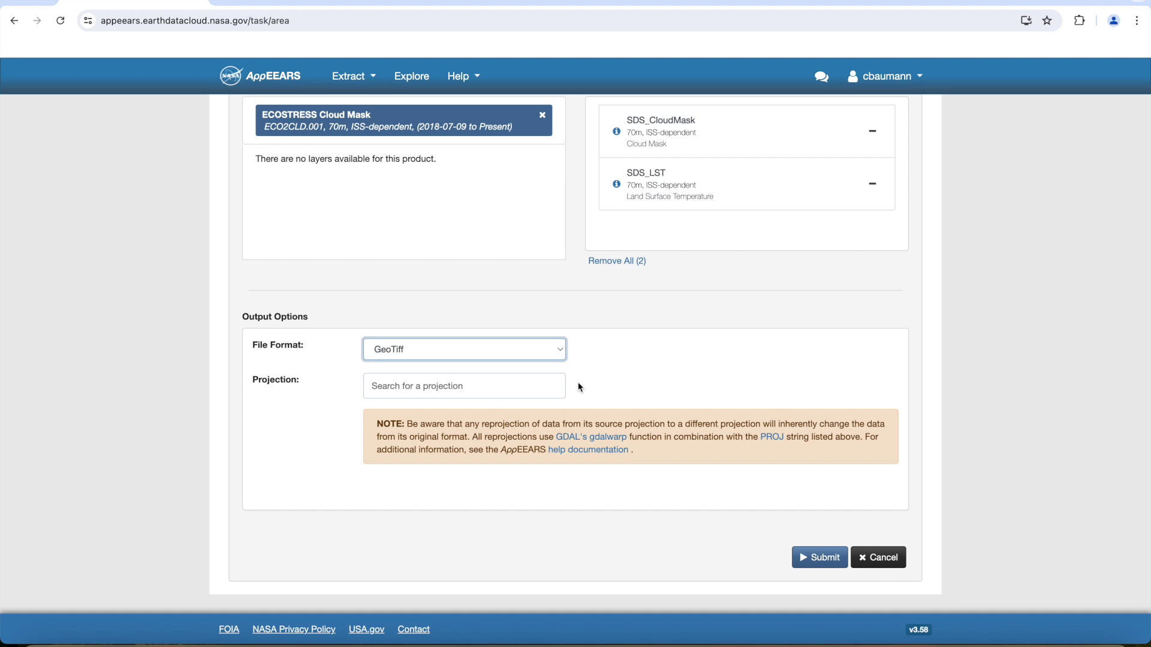
{"action": "left_click", "coordinate": [544, 386]}
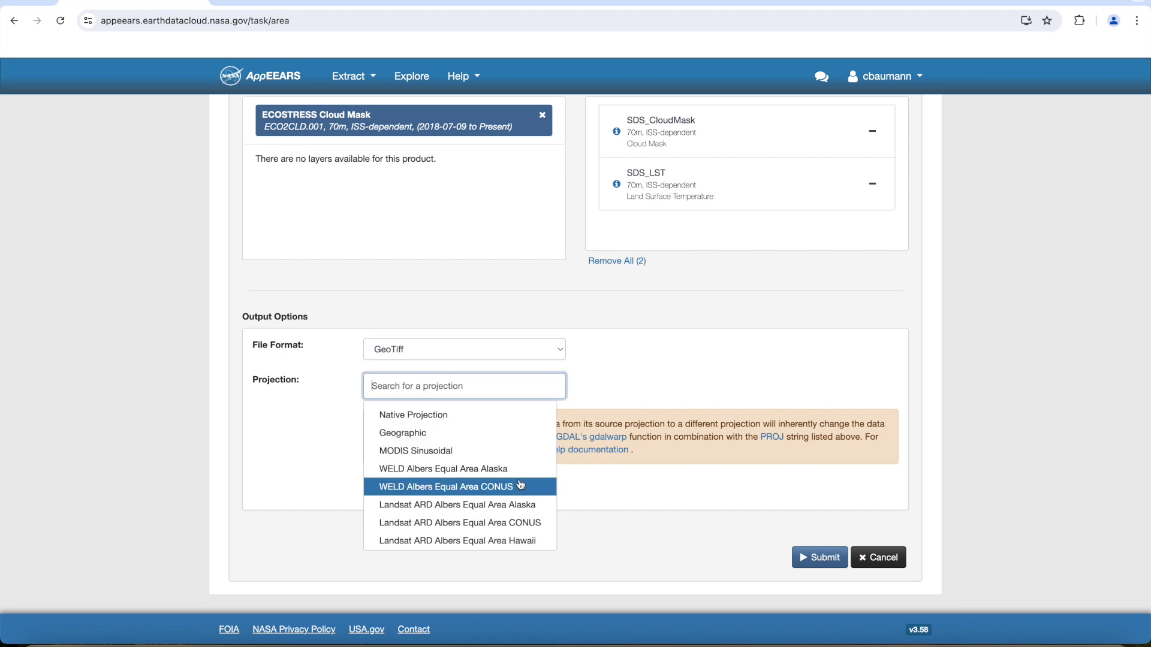
{"action": "left_click", "coordinate": [486, 436]}
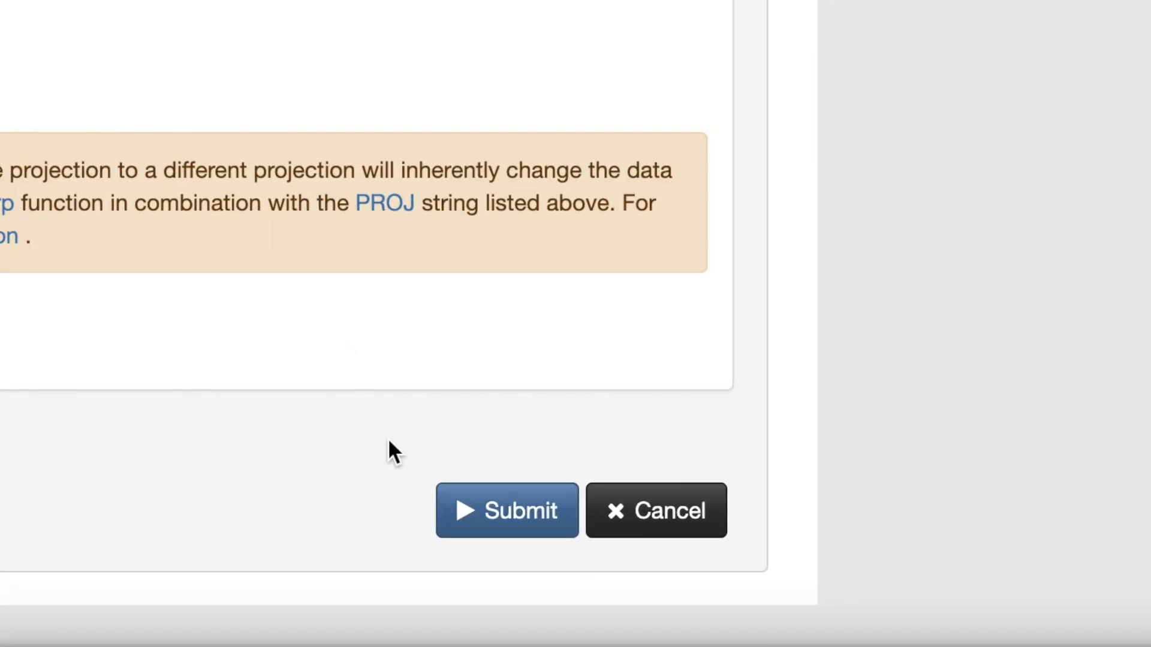
{"action": "left_click", "coordinate": [515, 519]}
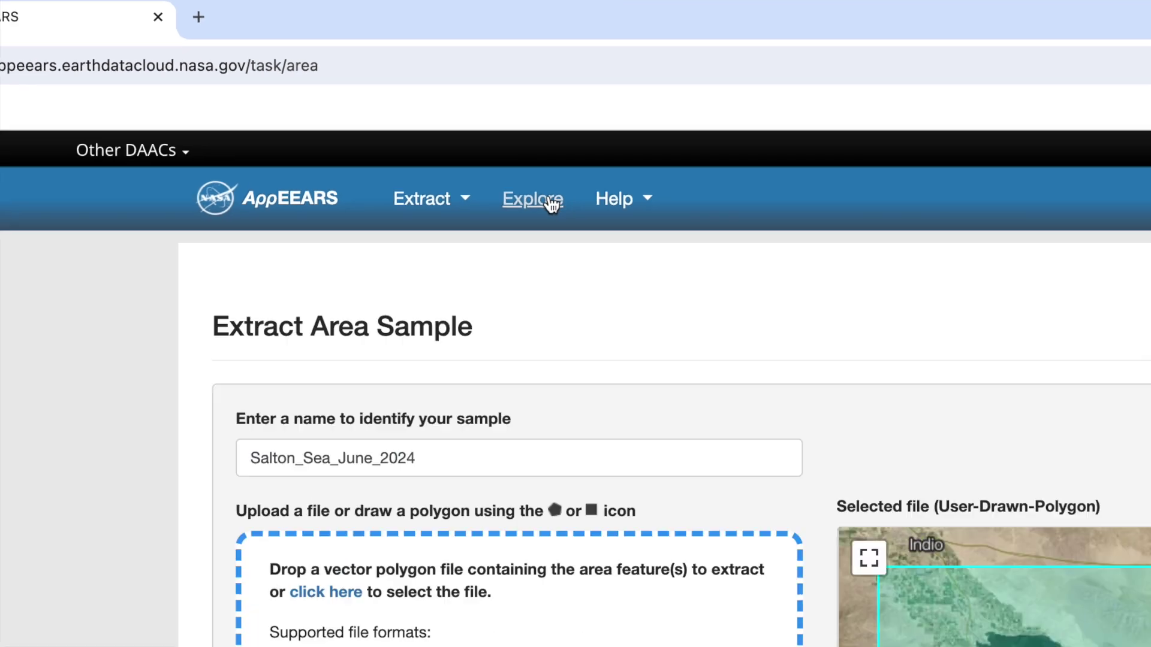
Go to Explore Requests to find the completed Salton_Sea_June_2024 request.
{"action": "left_click", "coordinate": [420, 98]}
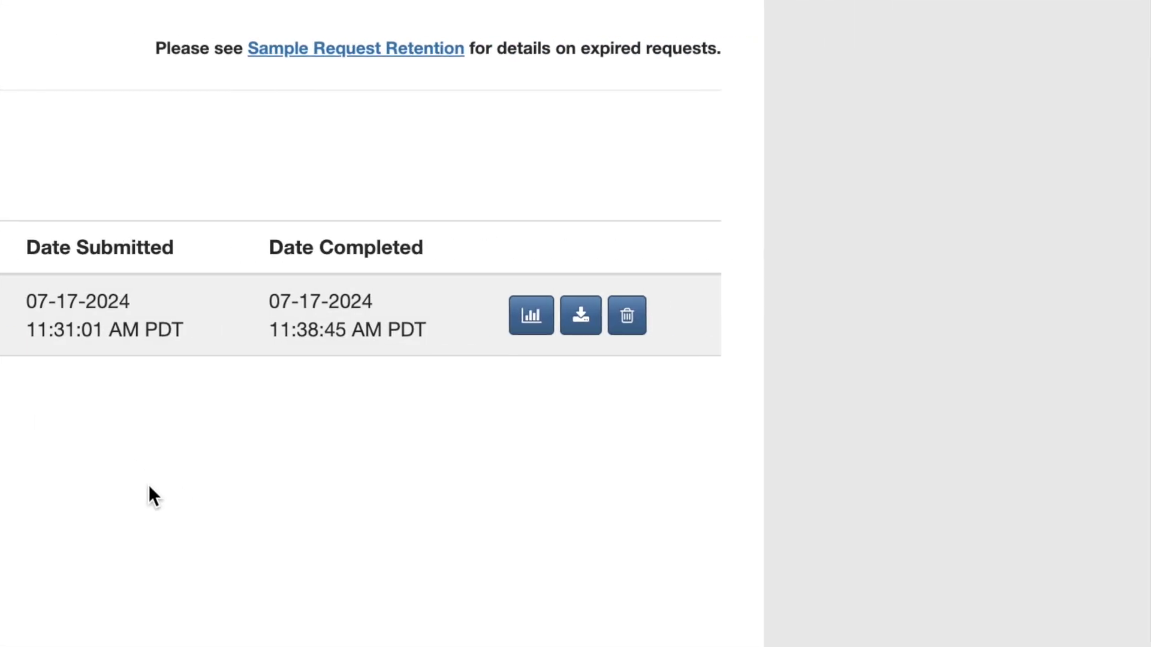
Select all 39 GeoTIFF output files (29.15 MB) on the completed request's download page.
{"action": "left_click", "coordinate": [580, 322]}
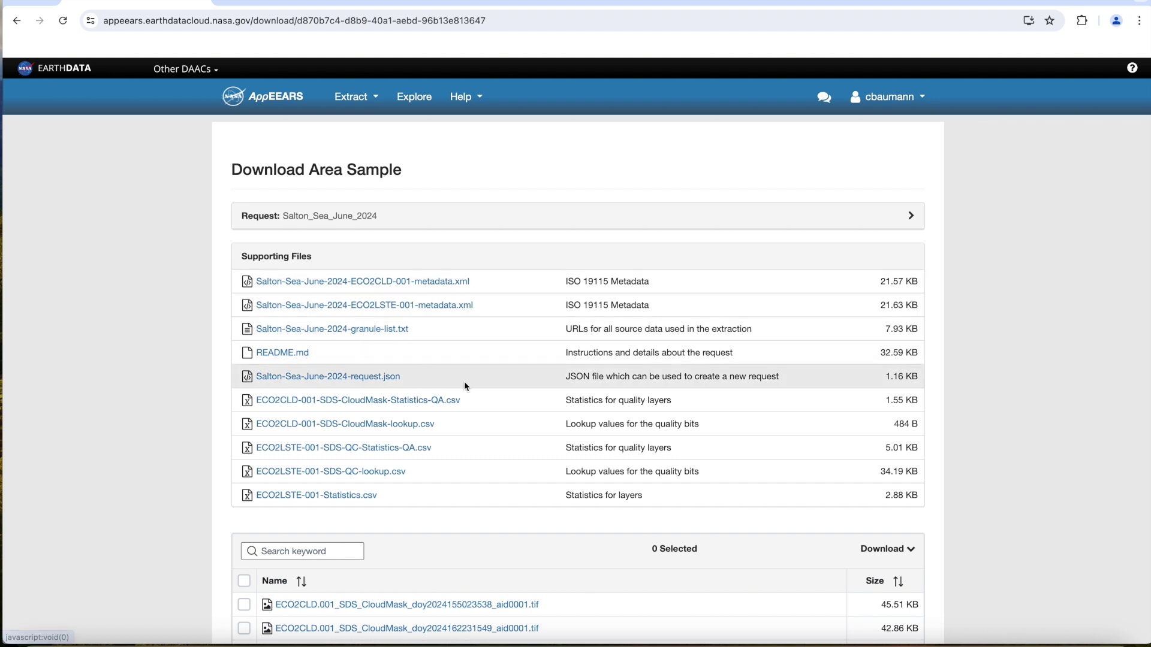
{"action": "scroll", "coordinate": [464, 387], "scroll_direction": "down", "scroll_amount": 3}
{"action": "scroll", "coordinate": [464, 387], "scroll_direction": "down", "scroll_amount": 2}
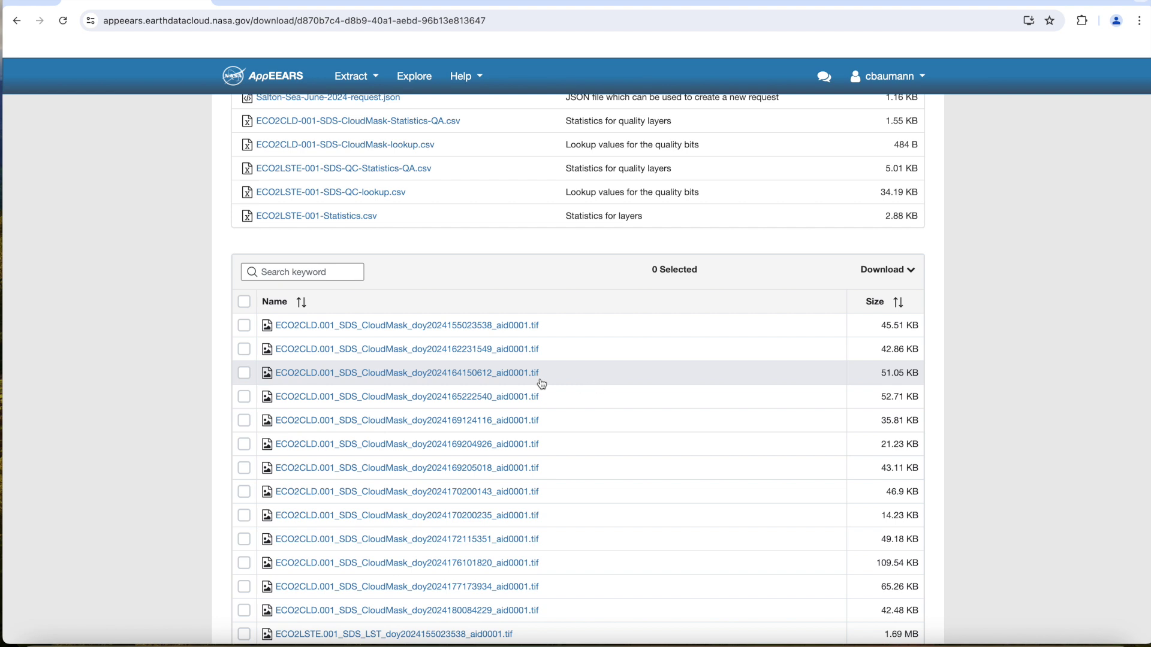
{"action": "left_click", "coordinate": [243, 326]}
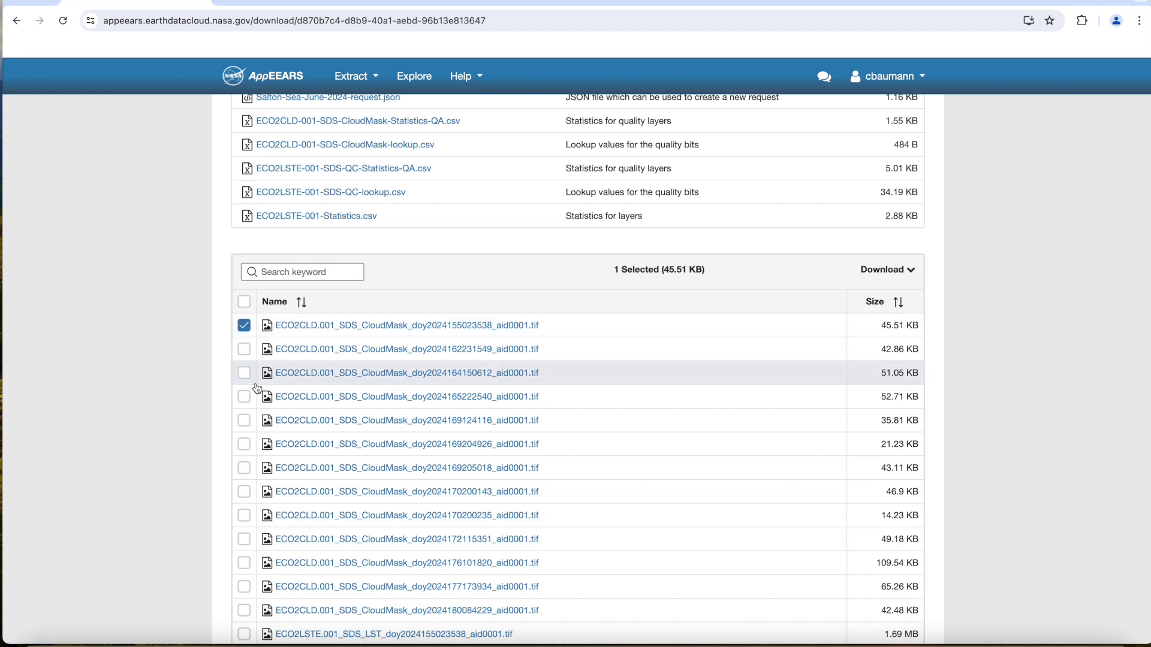
{"action": "left_click", "coordinate": [243, 396]}
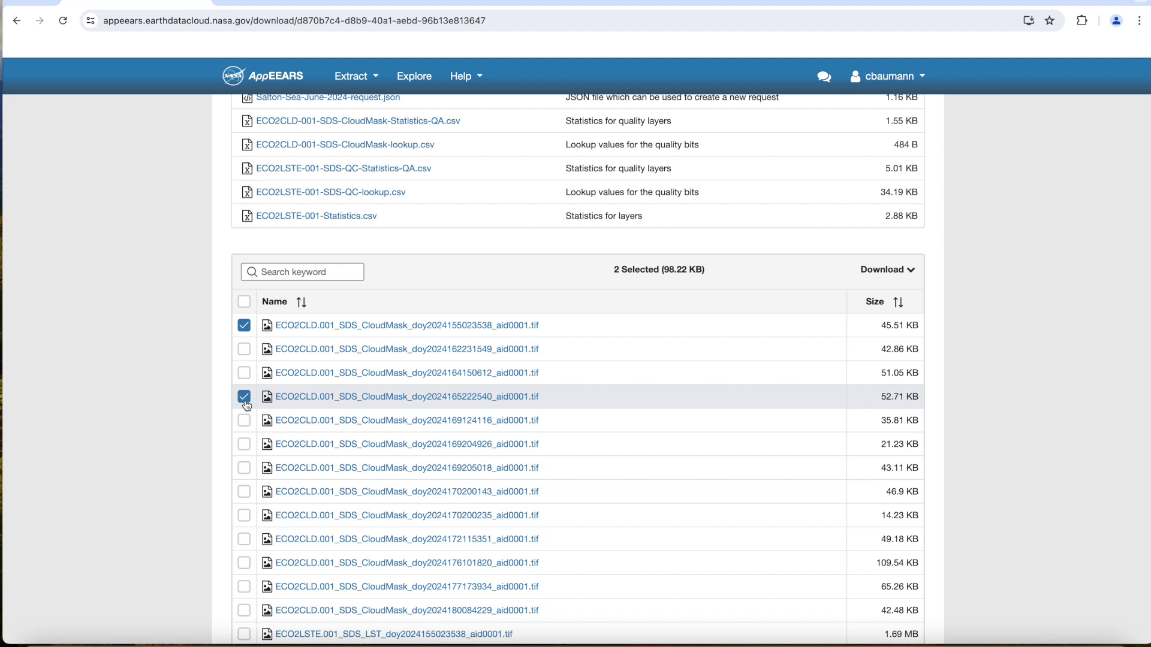
{"action": "left_click", "coordinate": [244, 302]}
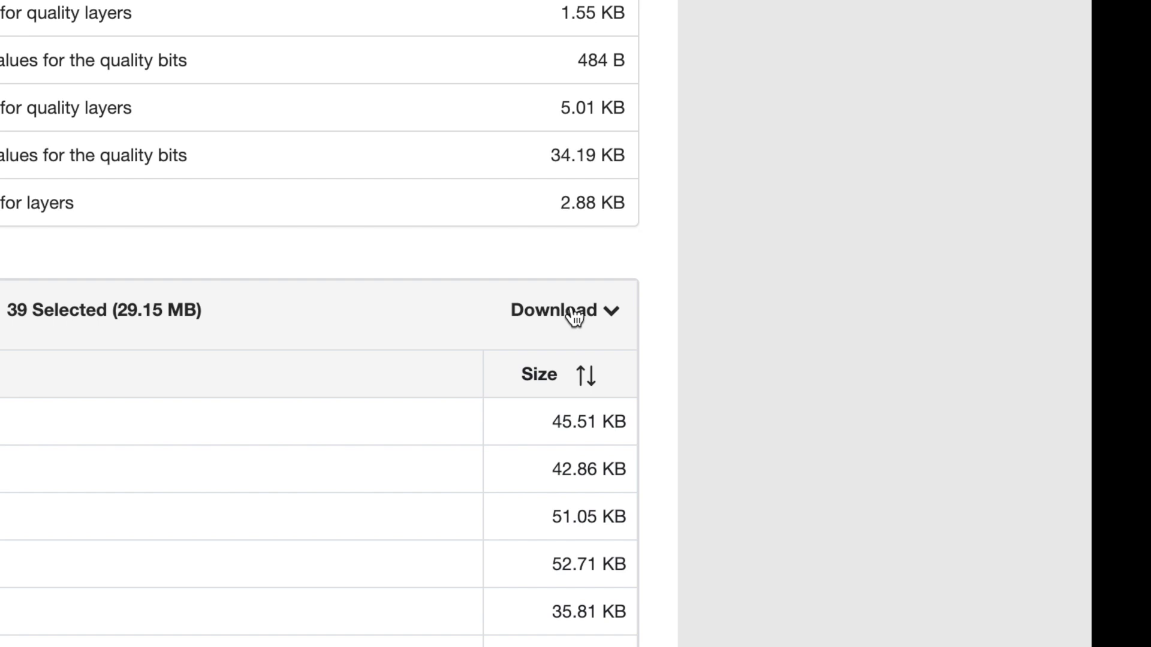
{"action": "left_click", "coordinate": [574, 314]}
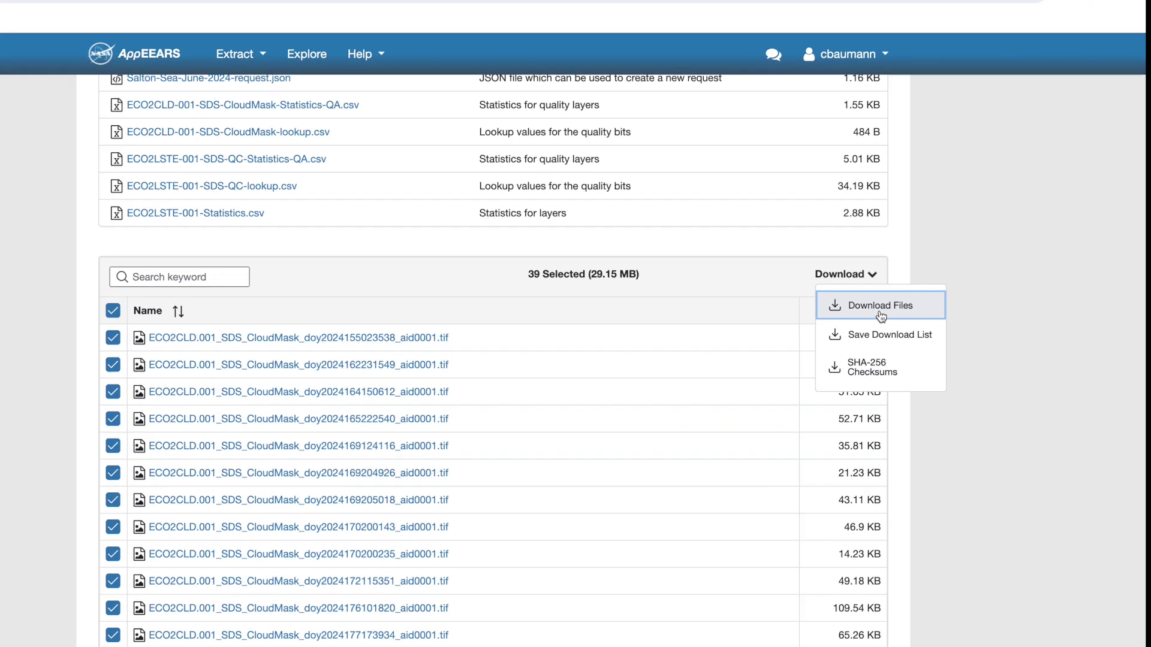
Download the 39 selected files to the computer via Download Files.
{"action": "left_click", "coordinate": [880, 307]}
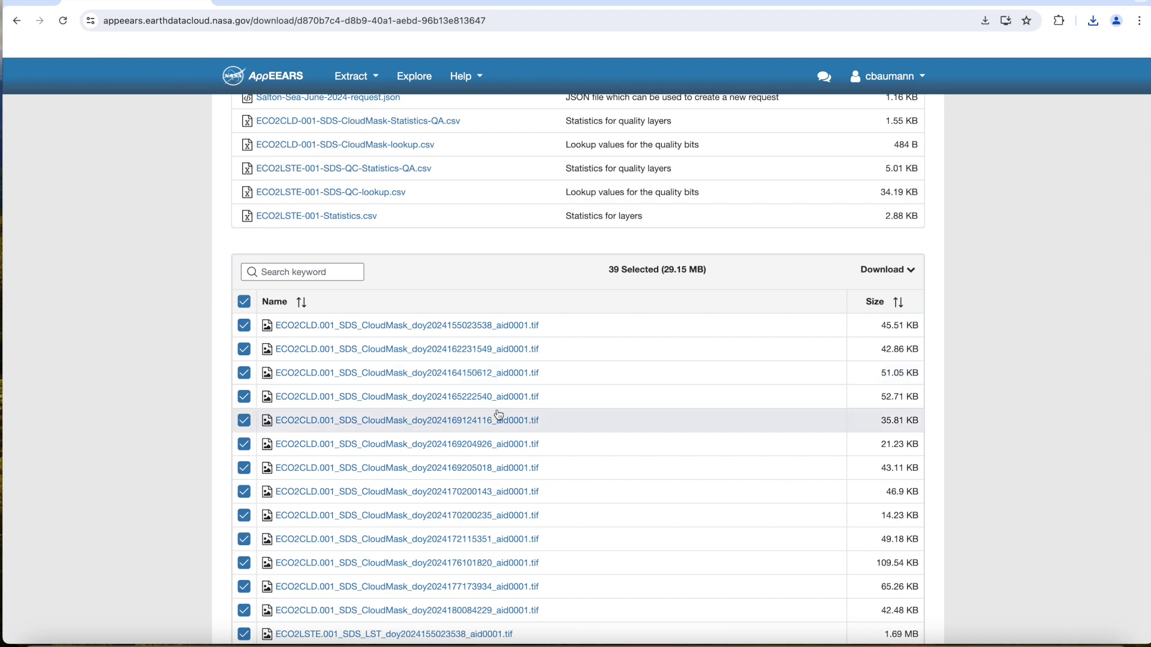
{"action": "left_click", "coordinate": [38, 642]}
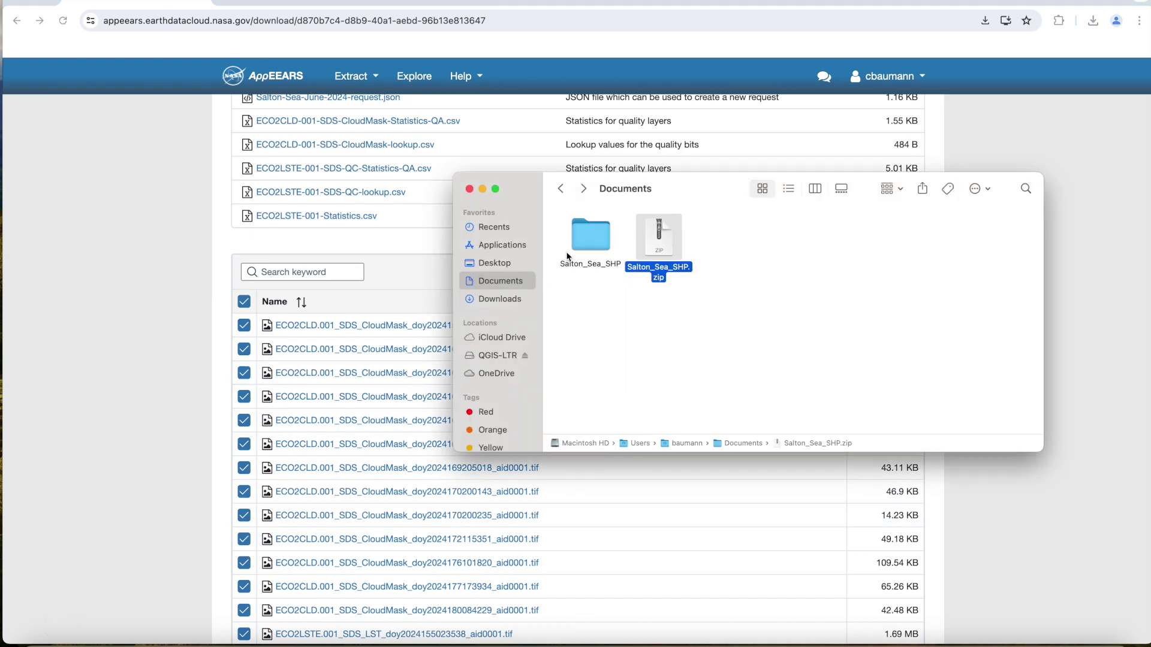
Move all downloaded TIFs in Downloads into a new Salton_Sea_June_2024 folder holding 39 items.
{"action": "left_click", "coordinate": [518, 297]}
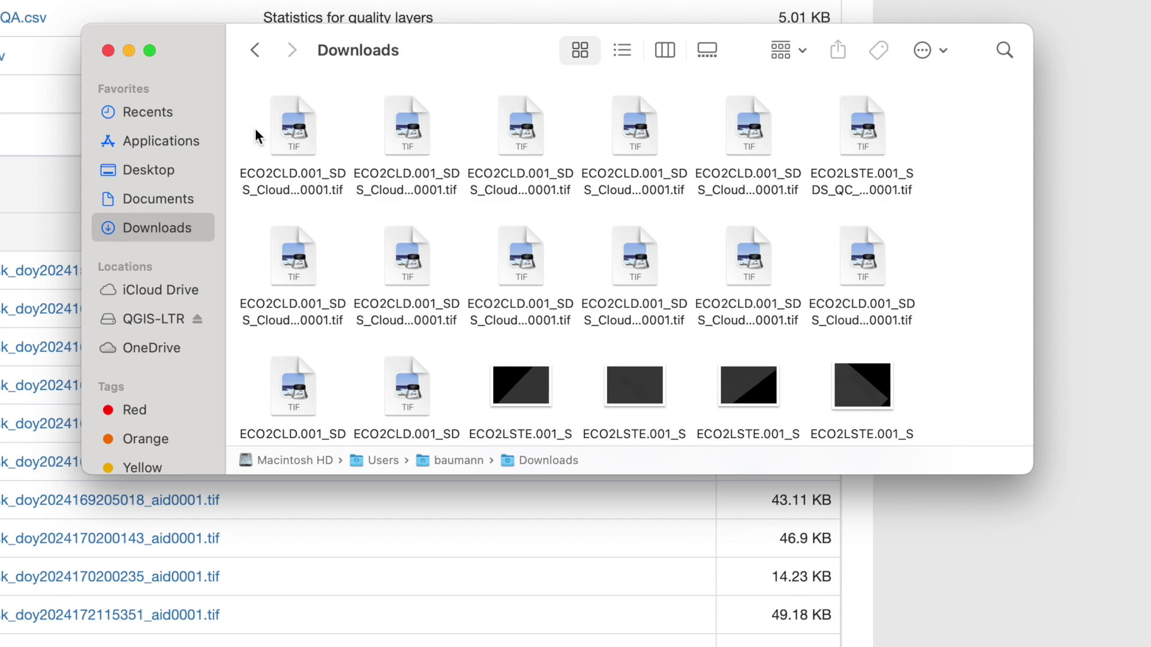
{"action": "left_click_drag", "start_coordinate": [249, 131], "coordinate": [859, 468]}
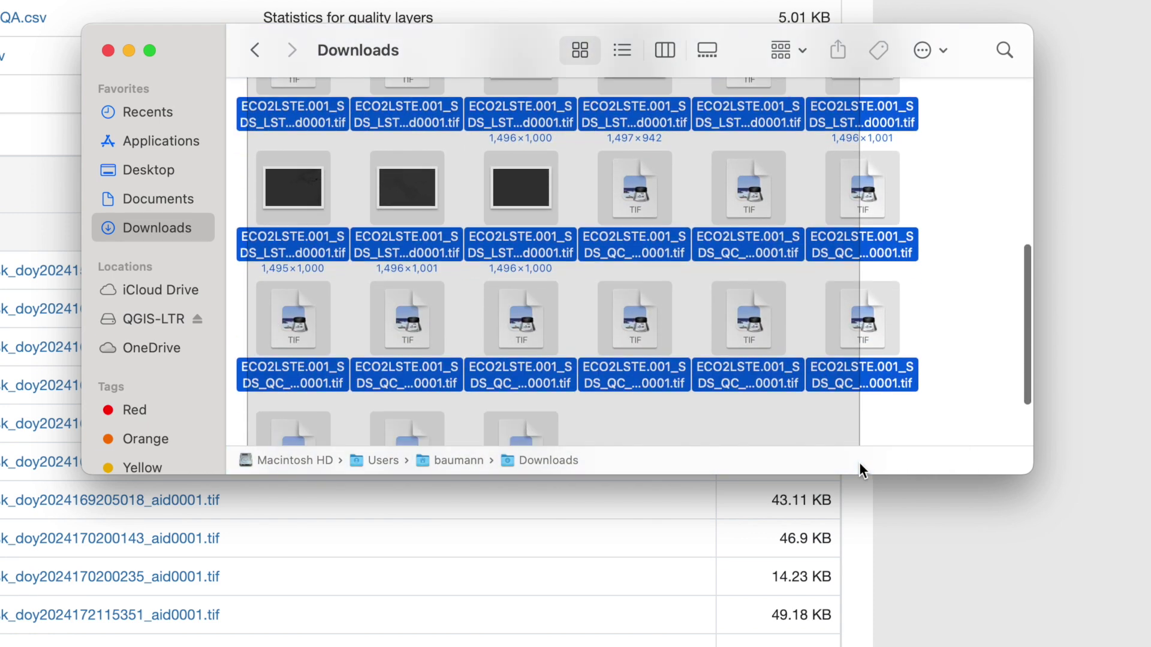
{"action": "left_click_drag", "start_coordinate": [859, 462], "coordinate": [851, 409]}
{"action": "right_click", "coordinate": [829, 232]}
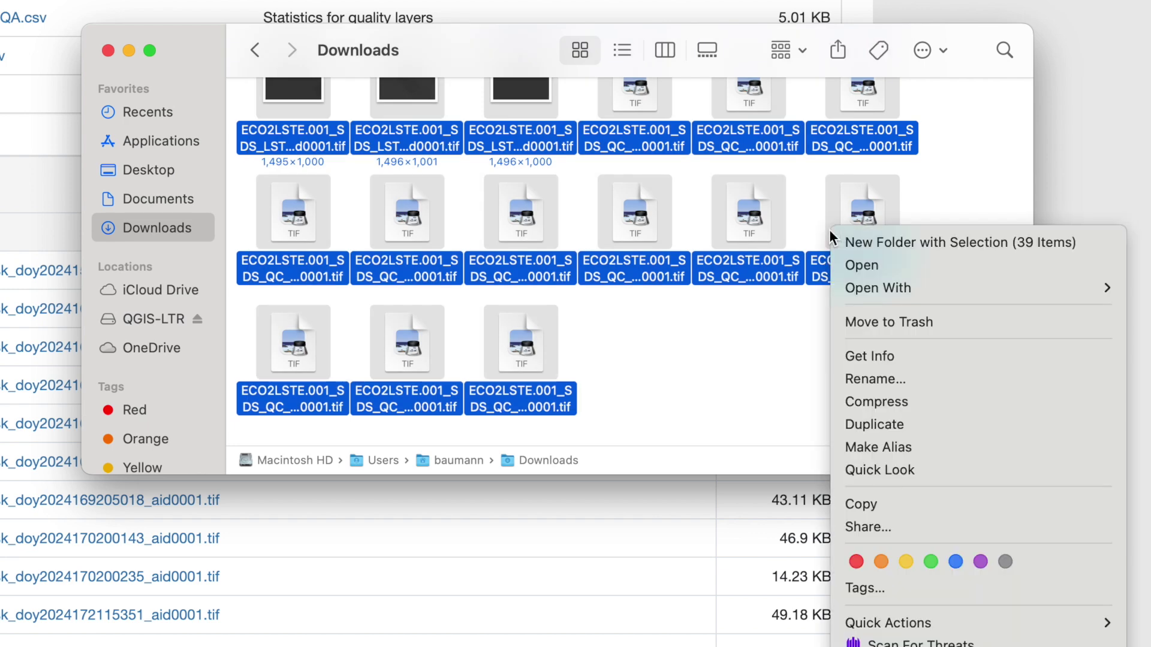
{"action": "left_click", "coordinate": [886, 242]}
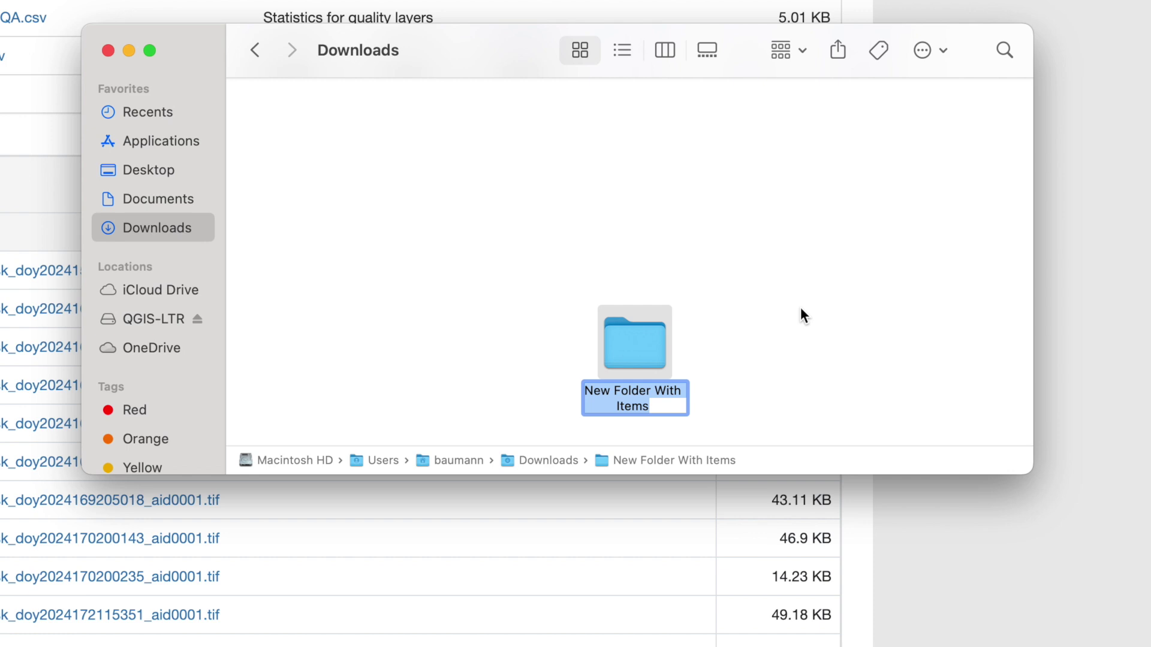
{"action": "type", "text": "Salton_"}
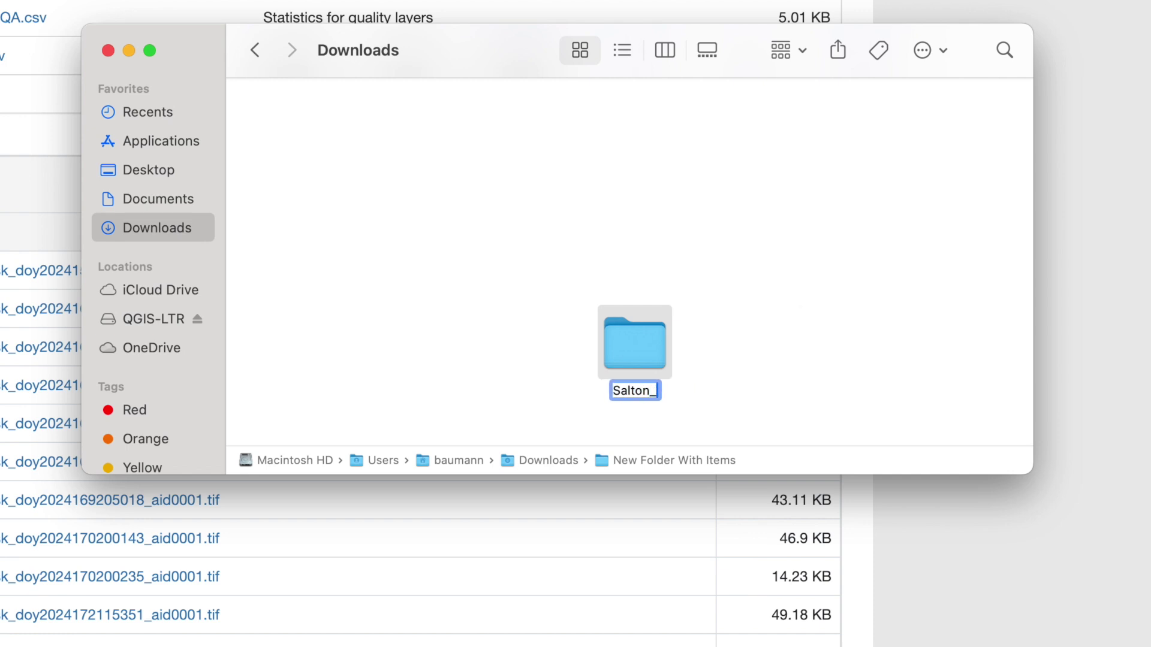
{"action": "type", "text": "Sea_J"}
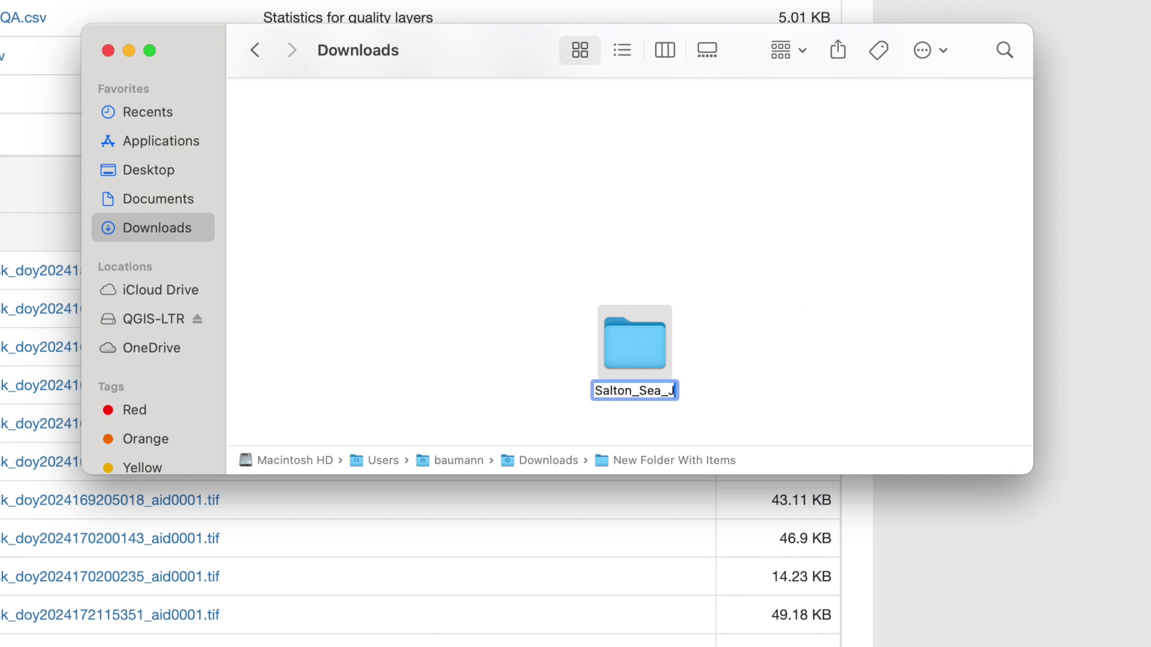
{"action": "type", "text": "une_202"}
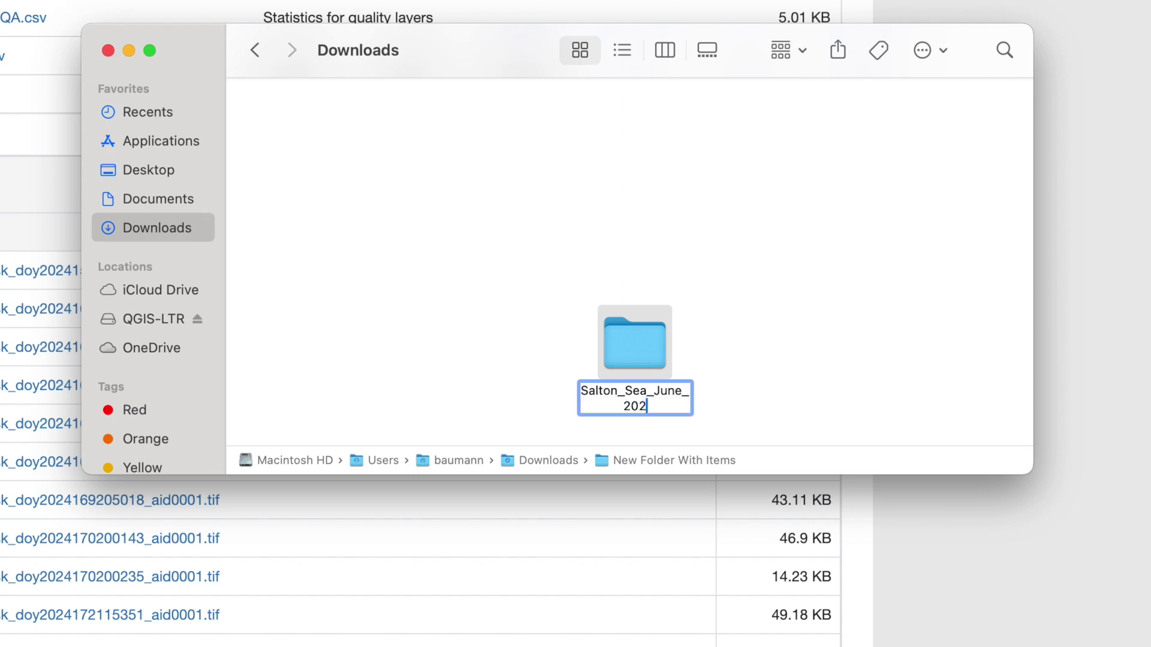
{"action": "type", "text": "4"}
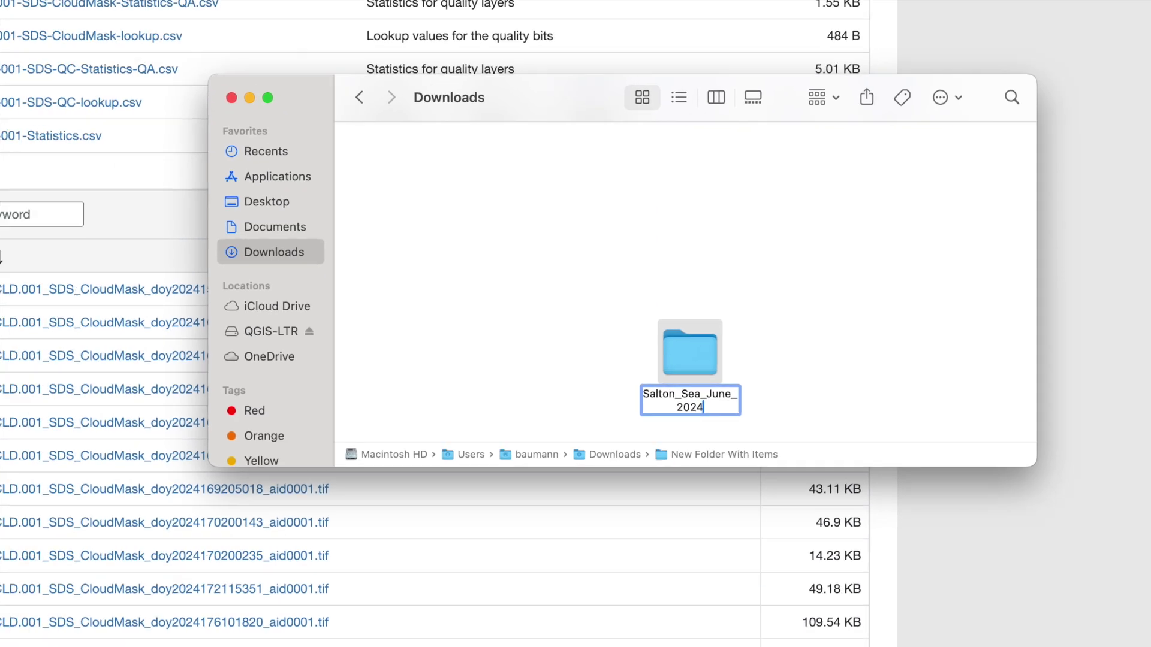
{"action": "key", "text": "Return"}
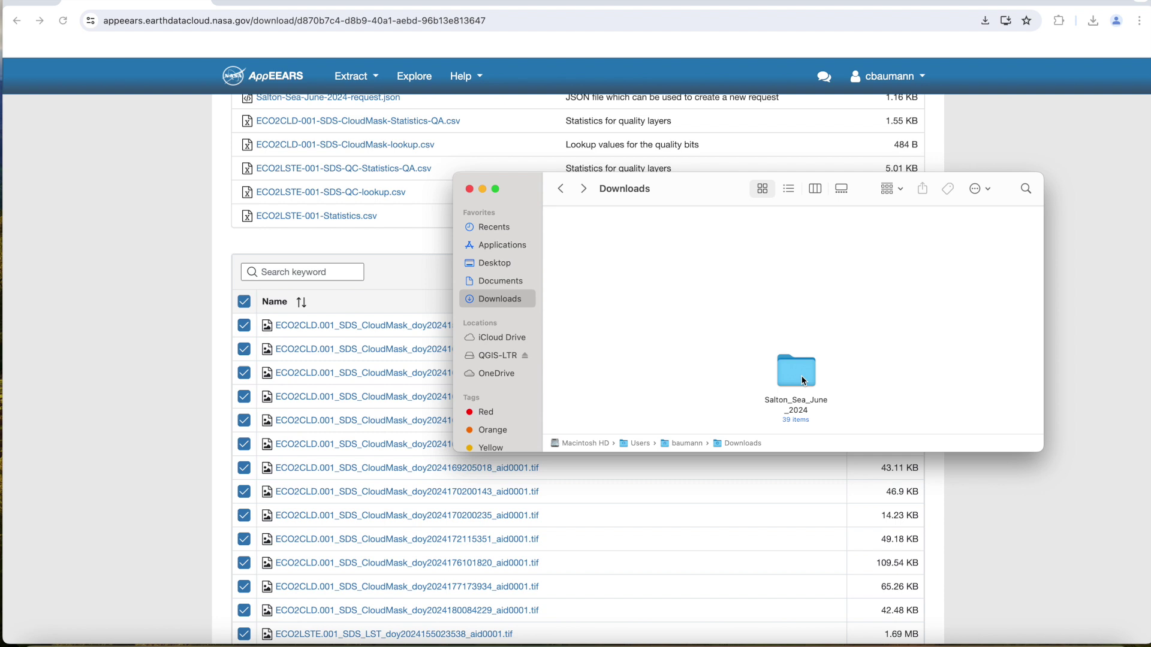
{"action": "double_click", "coordinate": [796, 369]}
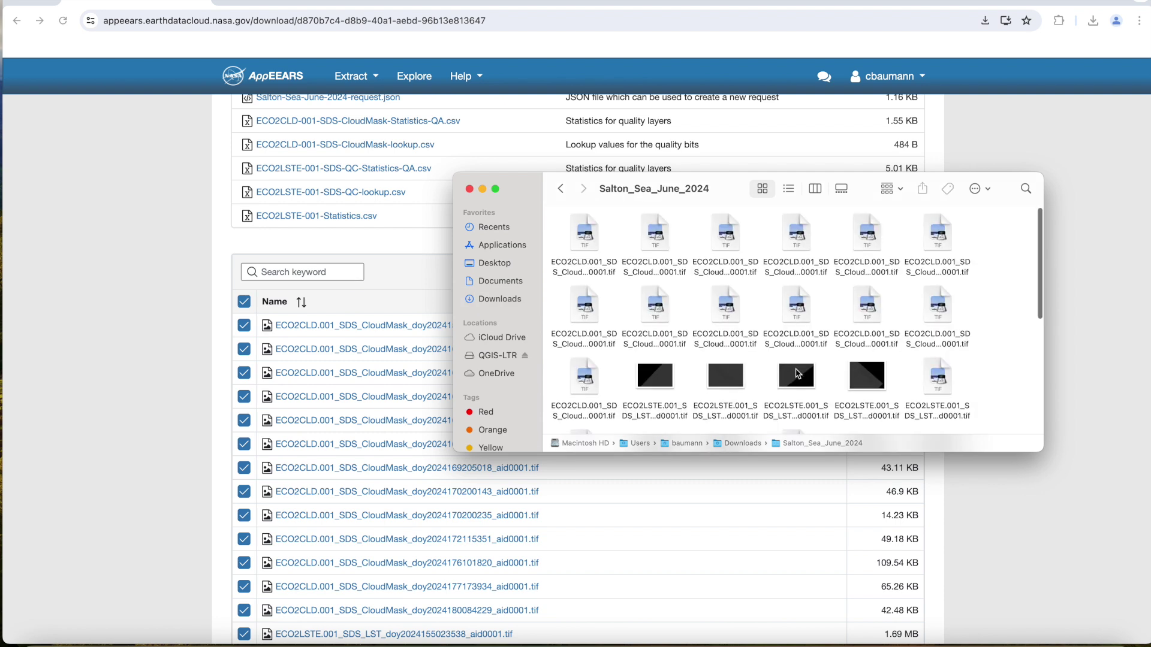
{"action": "scroll", "coordinate": [796, 374], "scroll_direction": "down", "scroll_amount": 3}
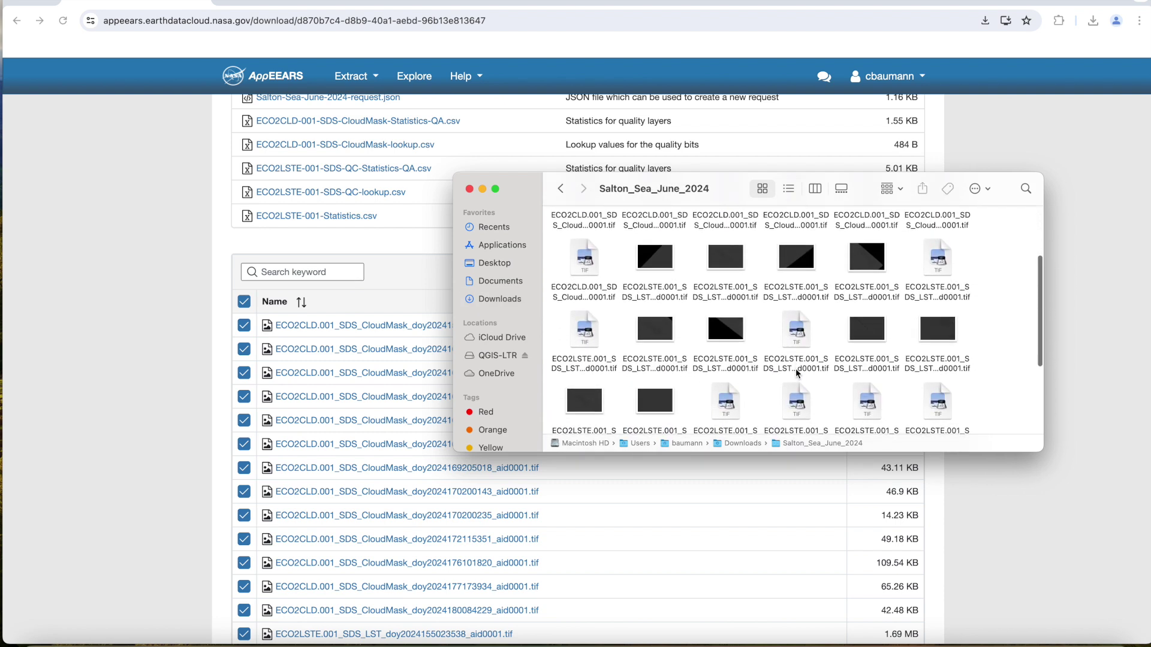
{"action": "scroll", "coordinate": [796, 373], "scroll_direction": "up", "scroll_amount": 2}
Make an ECO2LSTE LST file's full name editable for copying, then bring Chrome forward.
{"action": "right_click", "coordinate": [805, 337]}
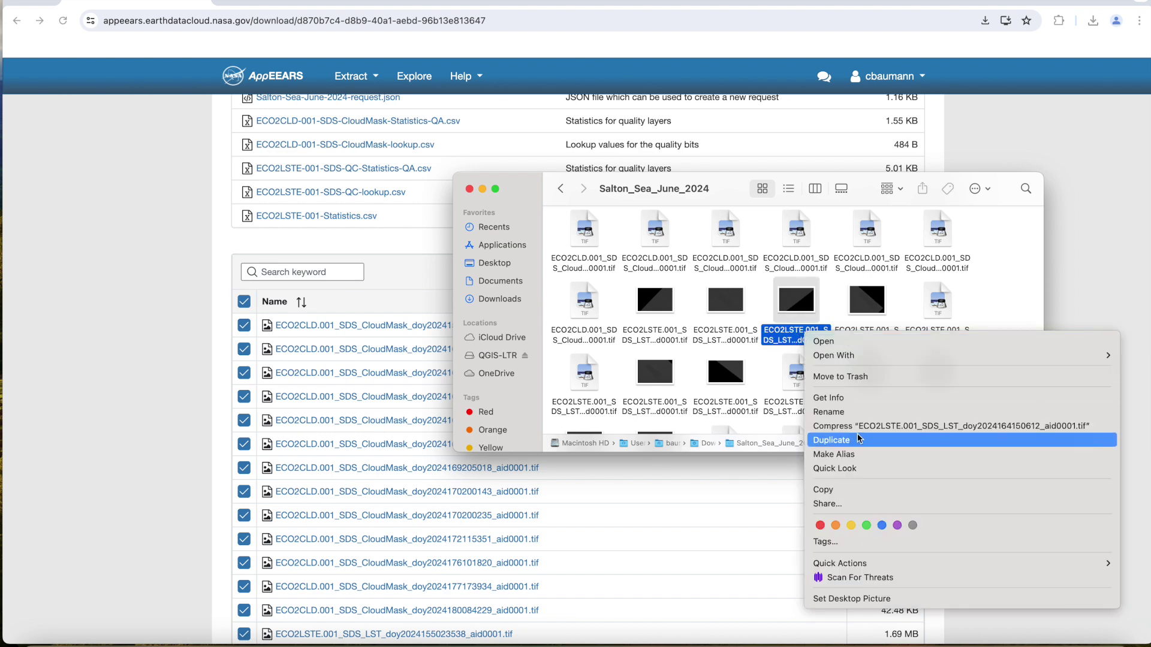
{"action": "left_click", "coordinate": [844, 411]}
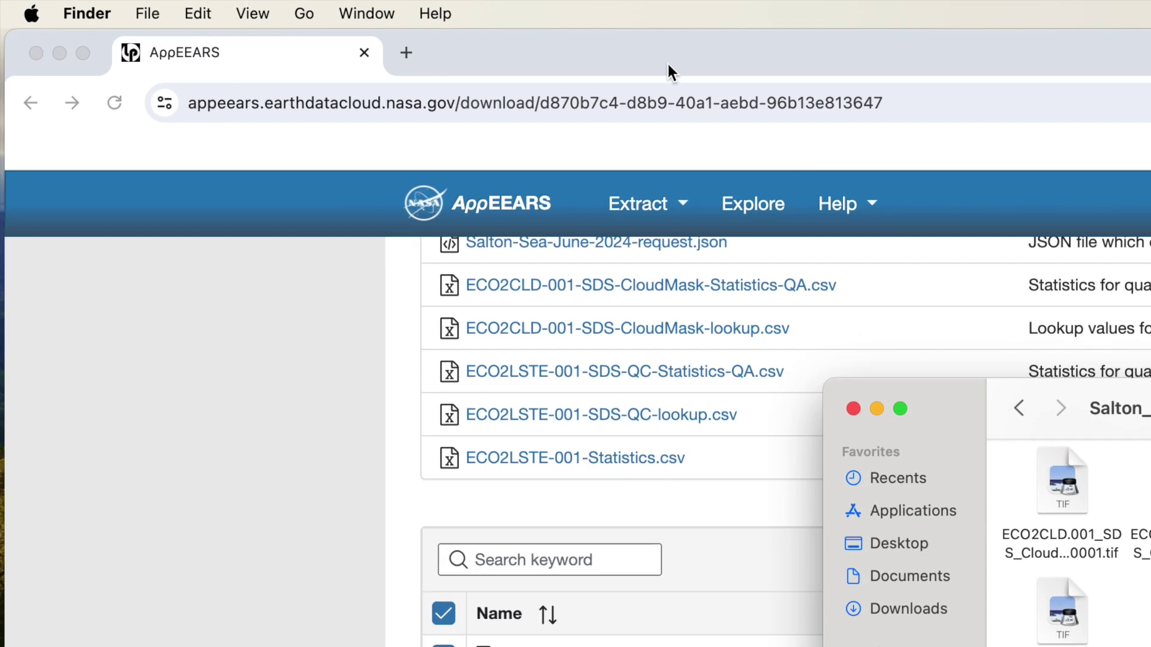
{"action": "left_click", "coordinate": [555, 53]}
Search Google for the LST file name and reach the ECO2LSTE v001 product page on LP DAAC.
{"action": "left_click", "coordinate": [405, 53]}
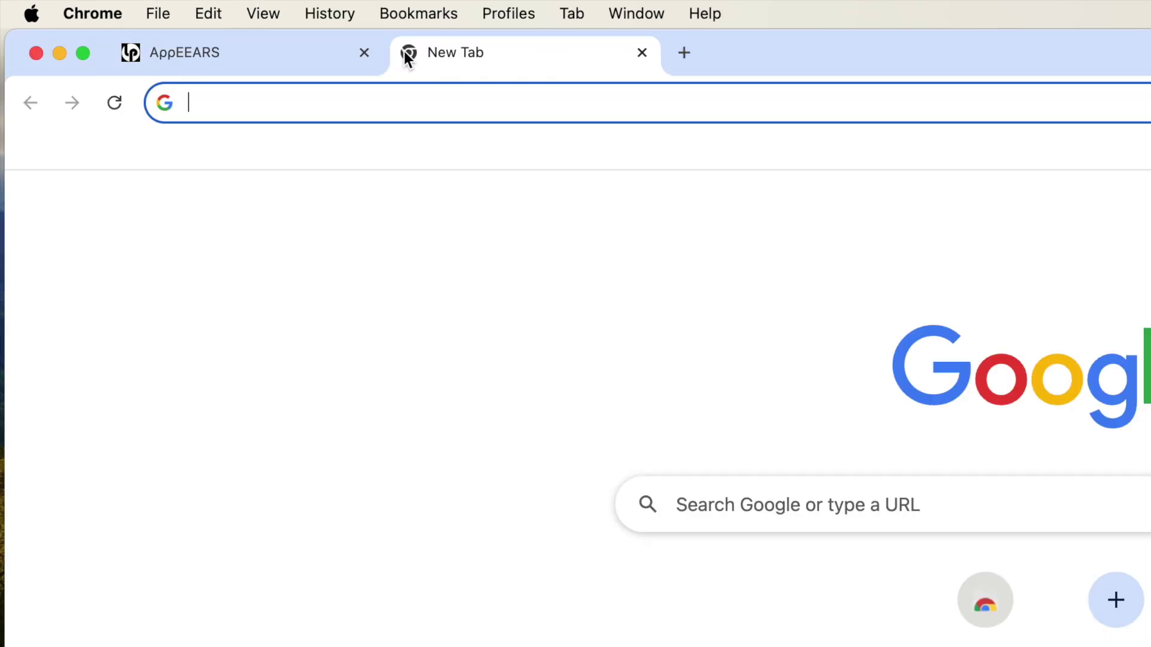
{"action": "key", "text": "super+v"}
{"action": "key", "text": "Return"}
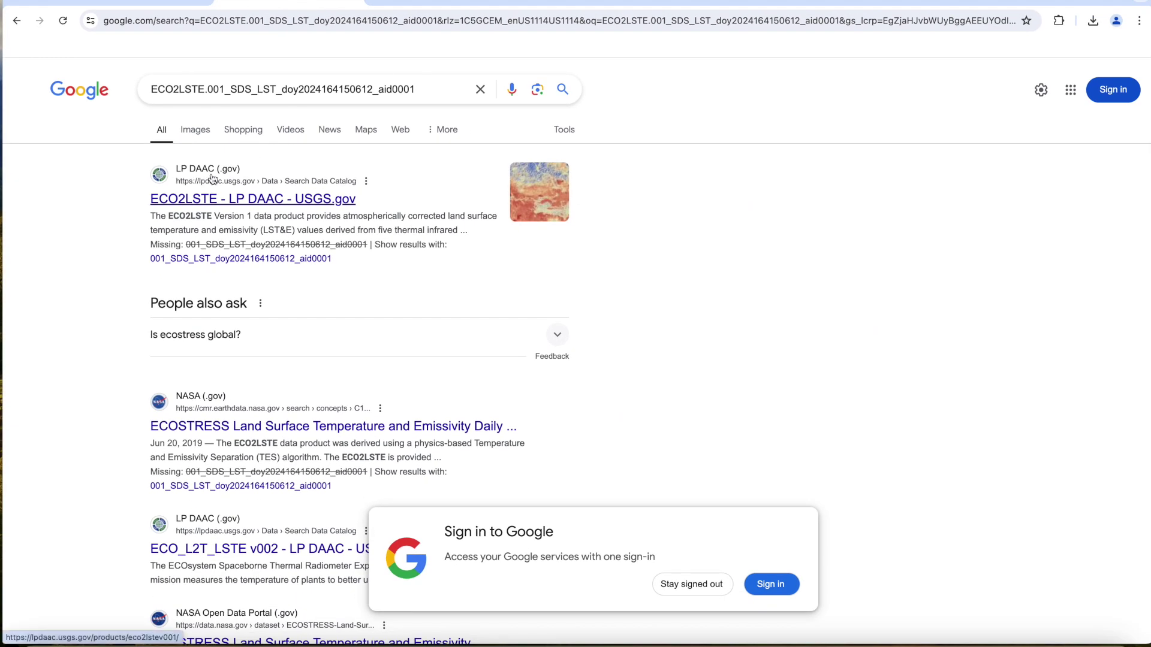
{"action": "left_click", "coordinate": [233, 203]}
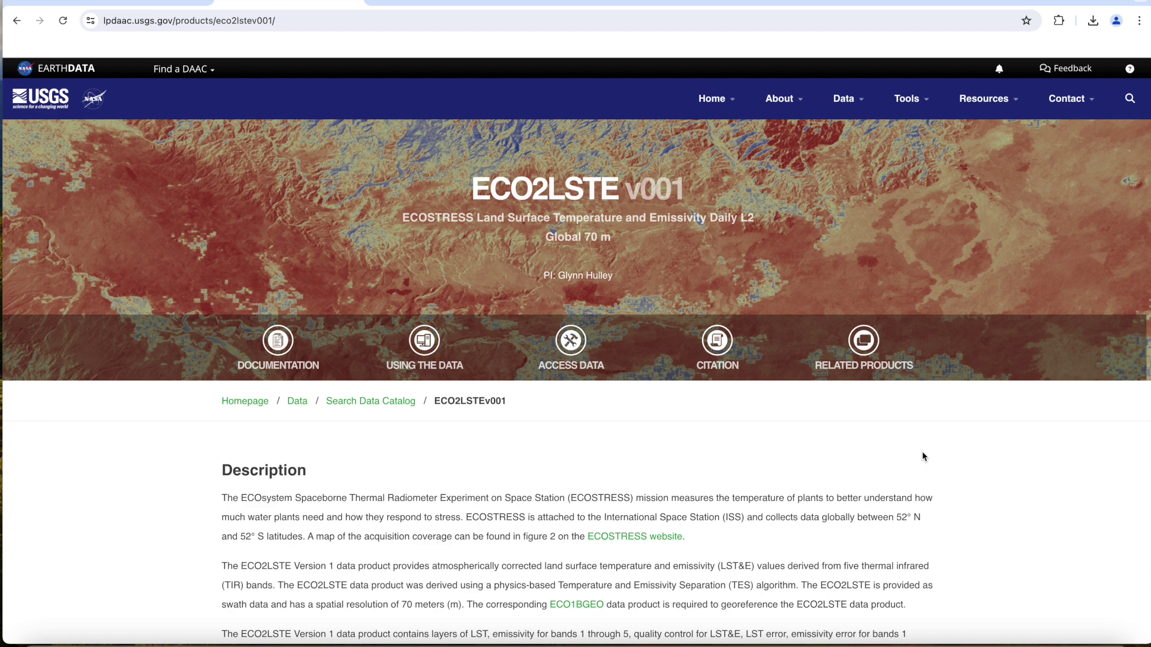
{"action": "scroll", "coordinate": [921, 457], "scroll_direction": "down", "scroll_amount": 1}
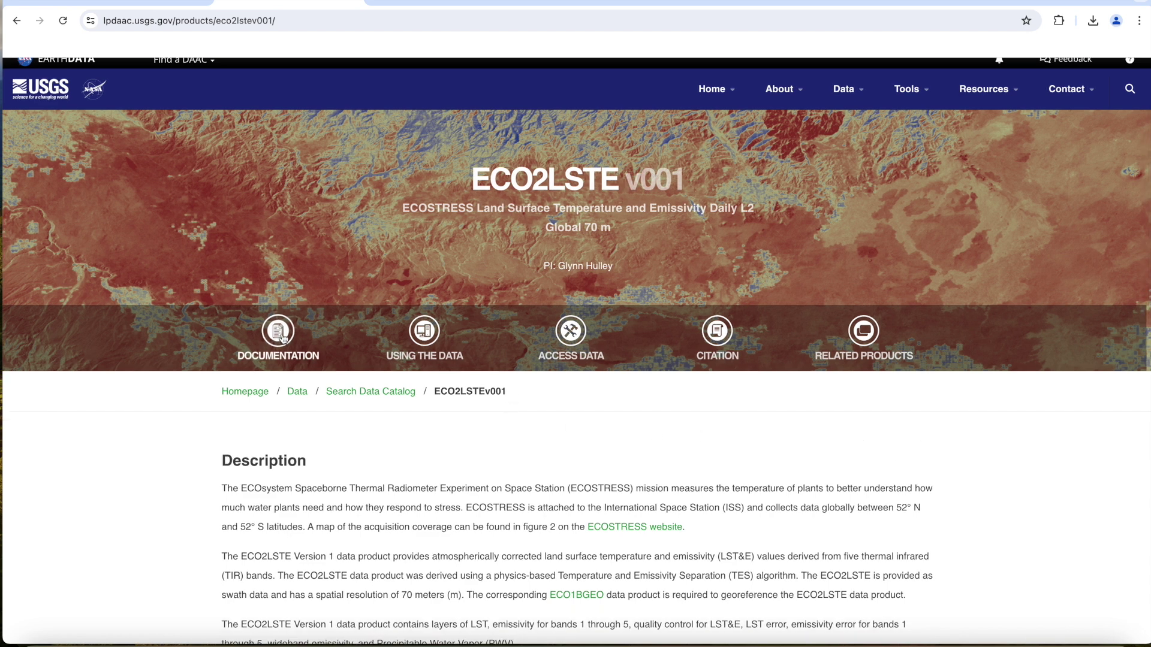